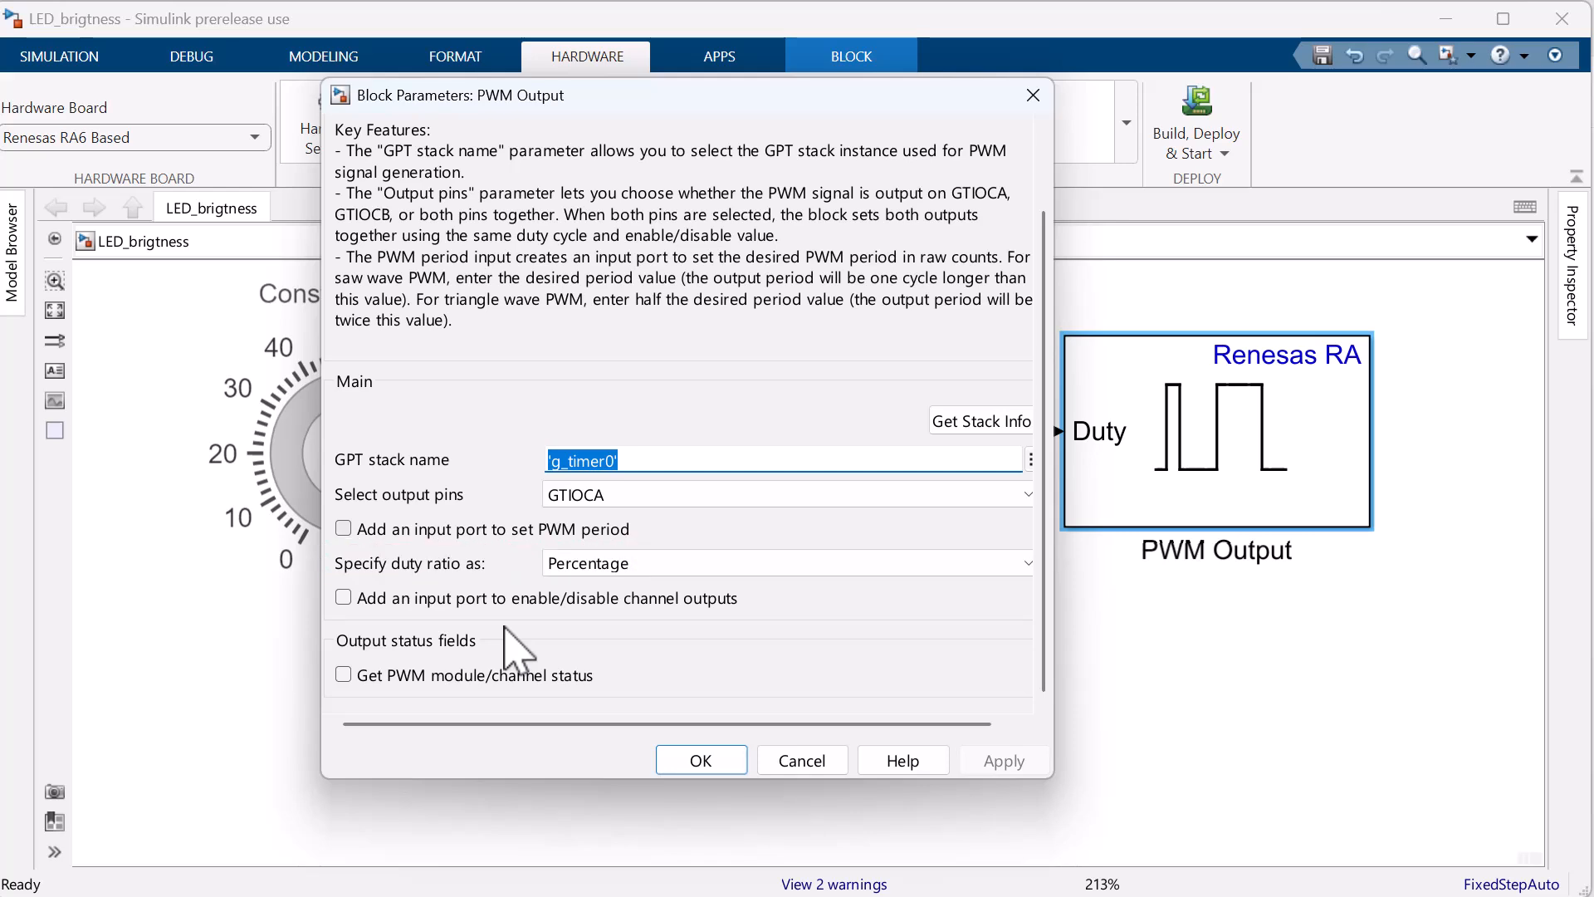
# Accept the PWM Output block's parameters and clear the block selection
pyautogui.click(701, 759)
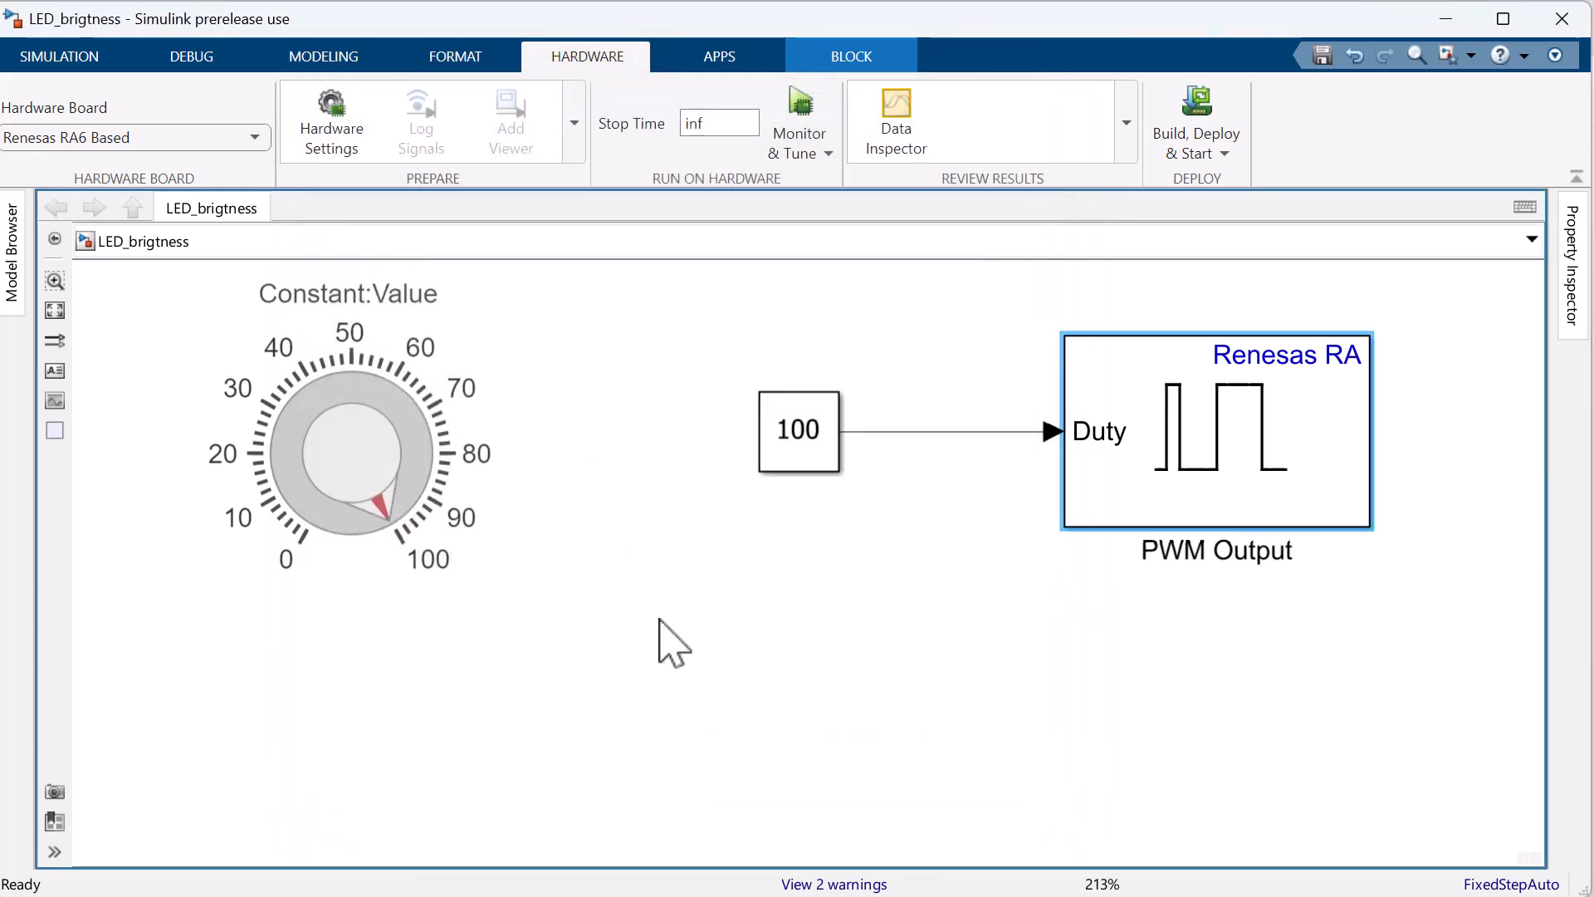
pyautogui.click(673, 644)
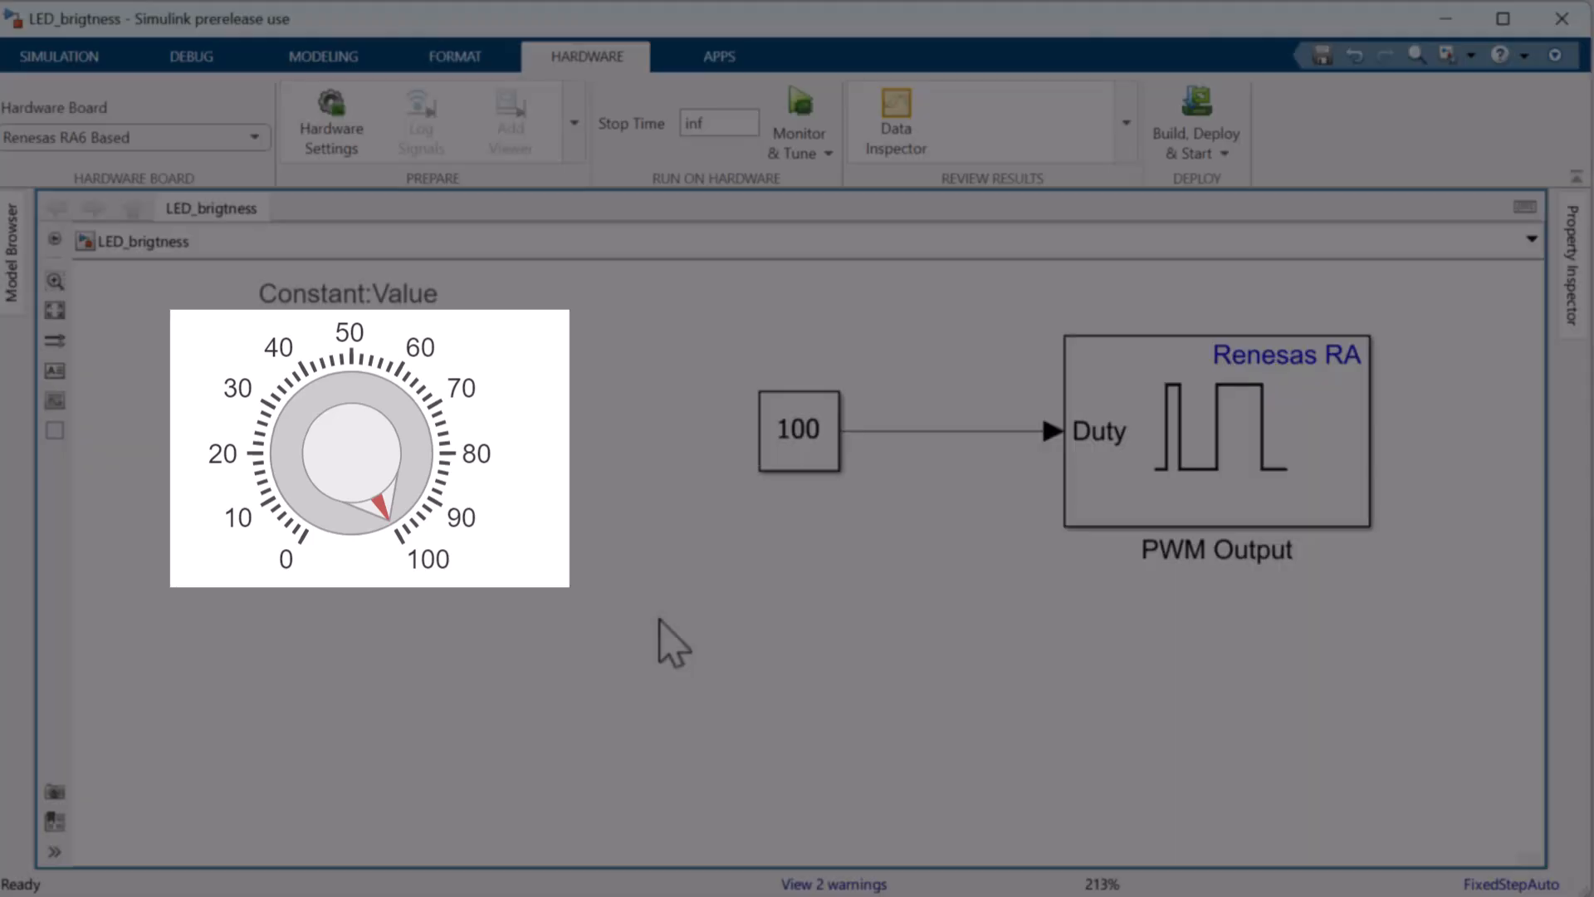
# Create a Renesas RA Smart Configurator project for the MCK-RA6T2 hardware from the model's target hardware resources settings
pyautogui.hotkey('ctrl', 'e')
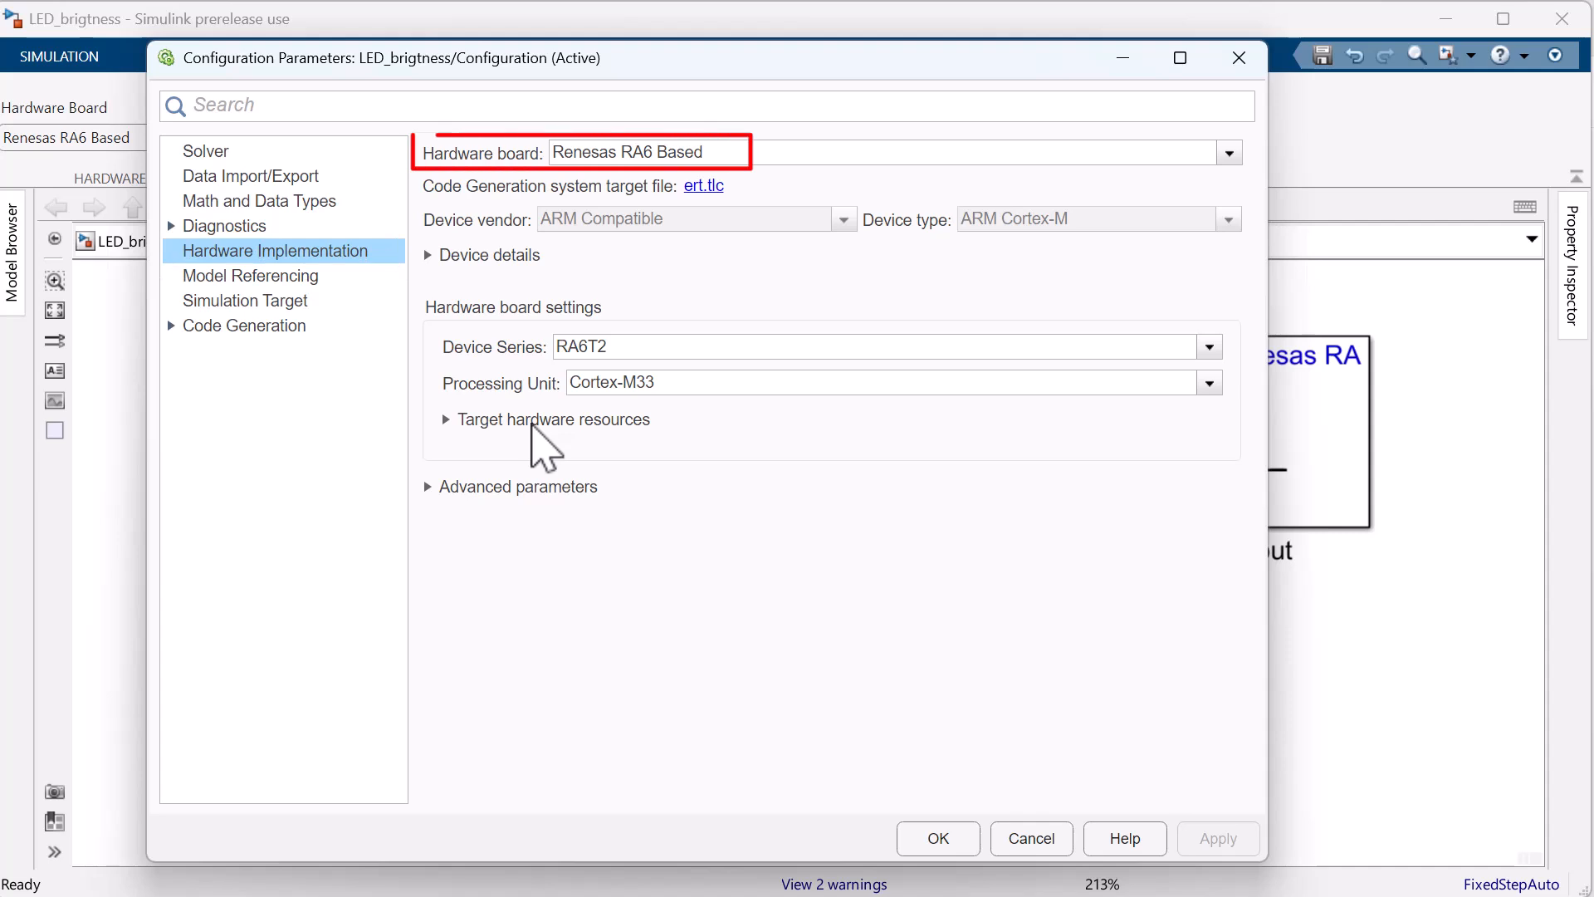
pyautogui.click(533, 424)
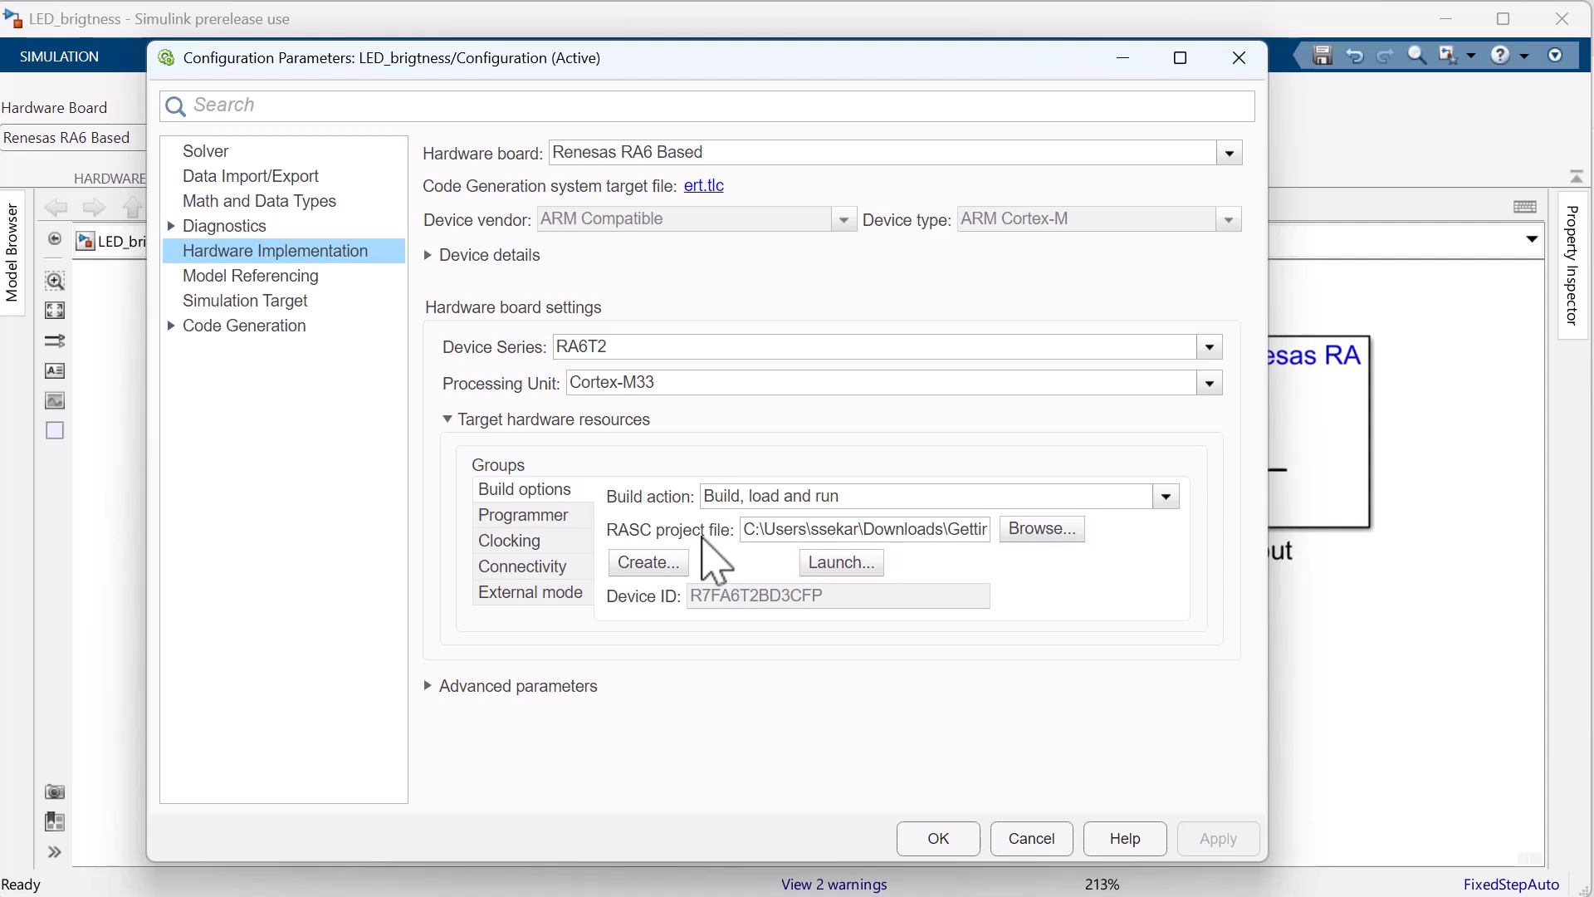
pyautogui.click(661, 581)
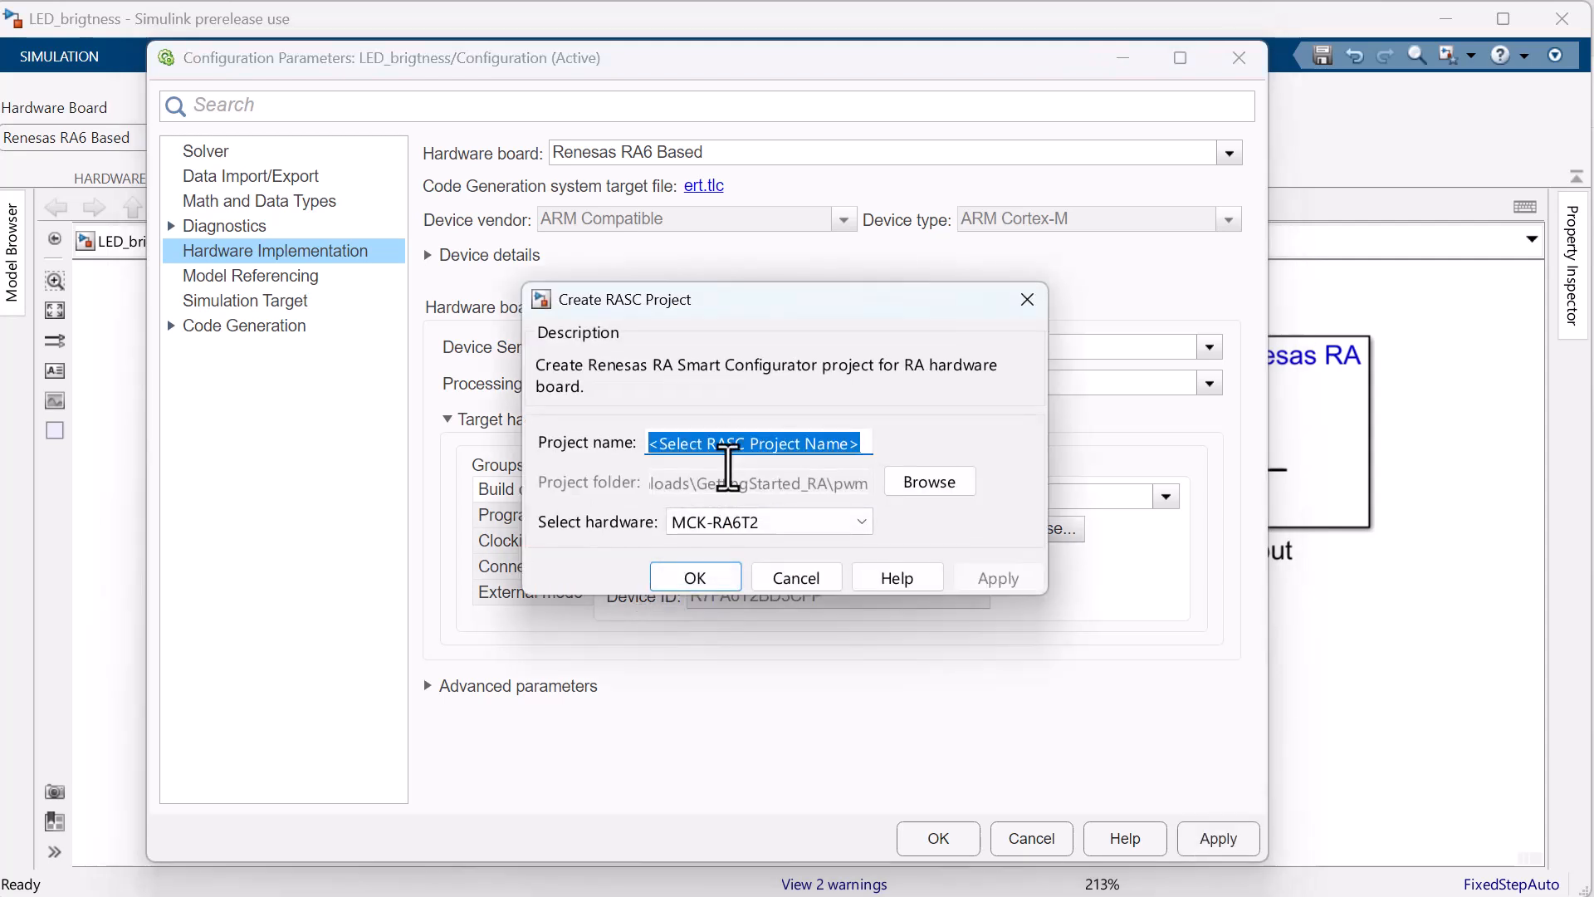
pyautogui.click(701, 573)
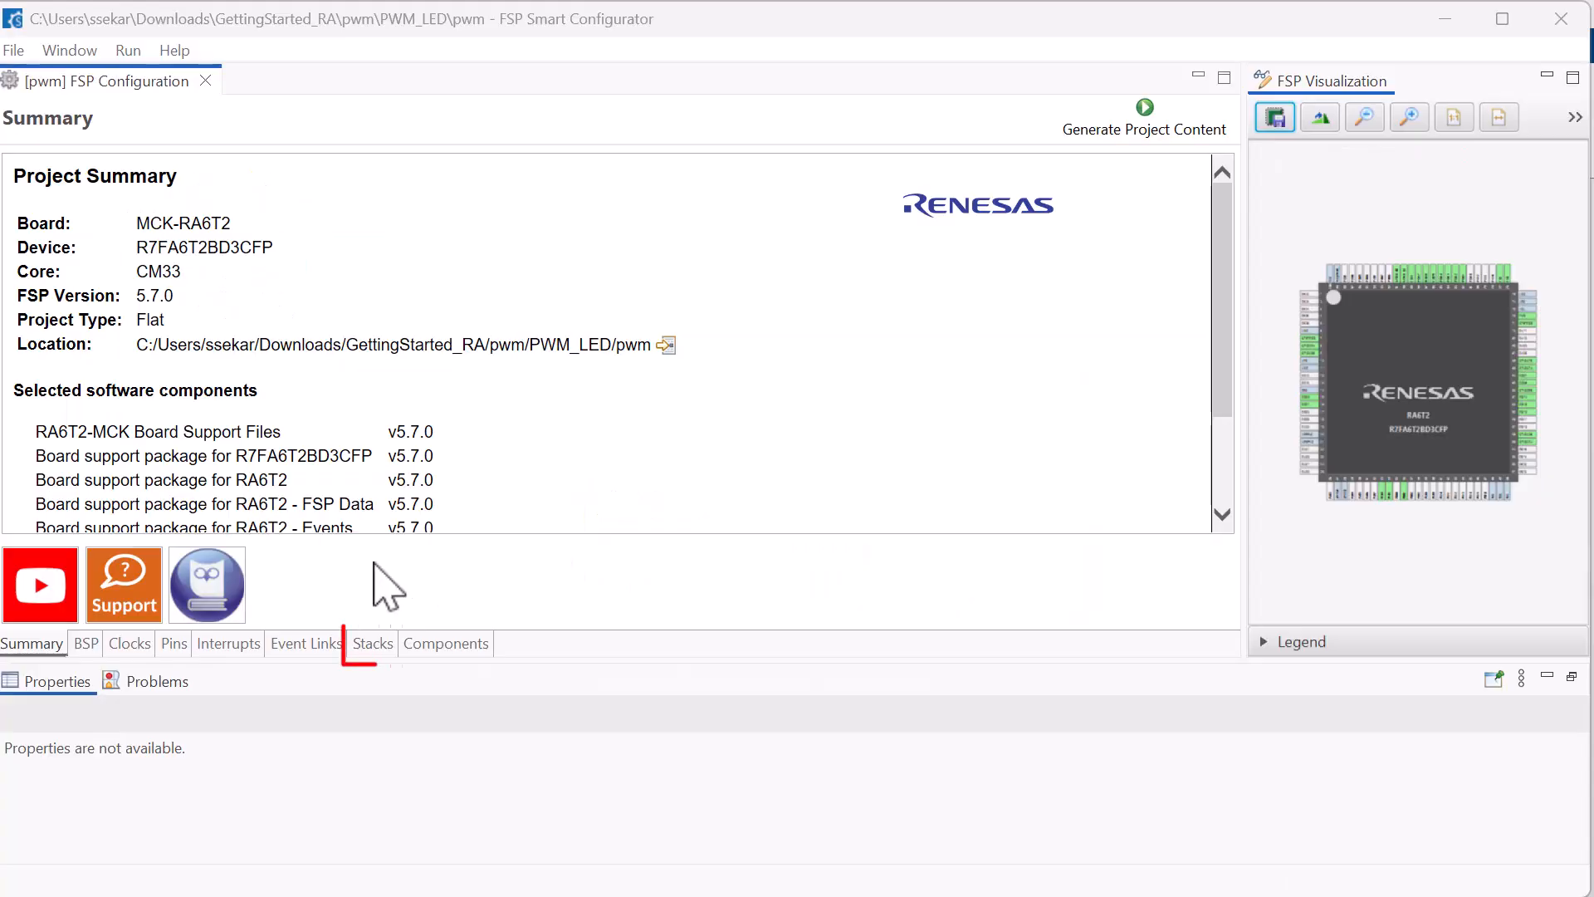
# Add a Timer, General PWM (r_gpt) stack to the HAL/Common stacks
pyautogui.click(373, 644)
pyautogui.click(988, 180)
pyautogui.moveTo(1080, 633)
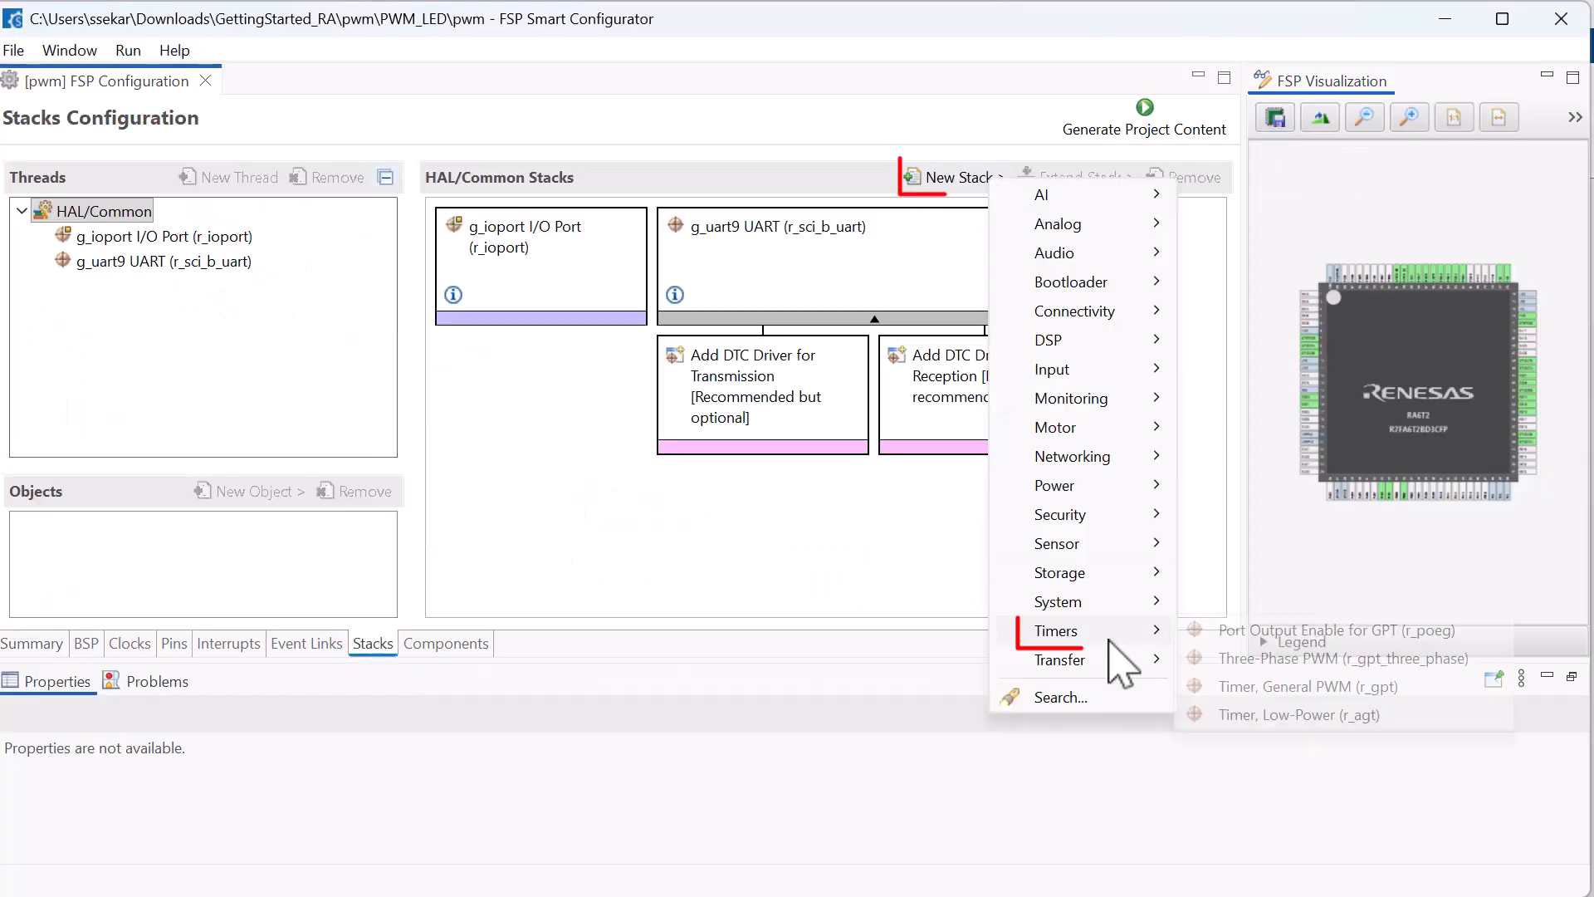
pyautogui.click(1220, 687)
# Set the GPTCLK source to PLL in the clocks configuration
pyautogui.moveTo(1059, 259)
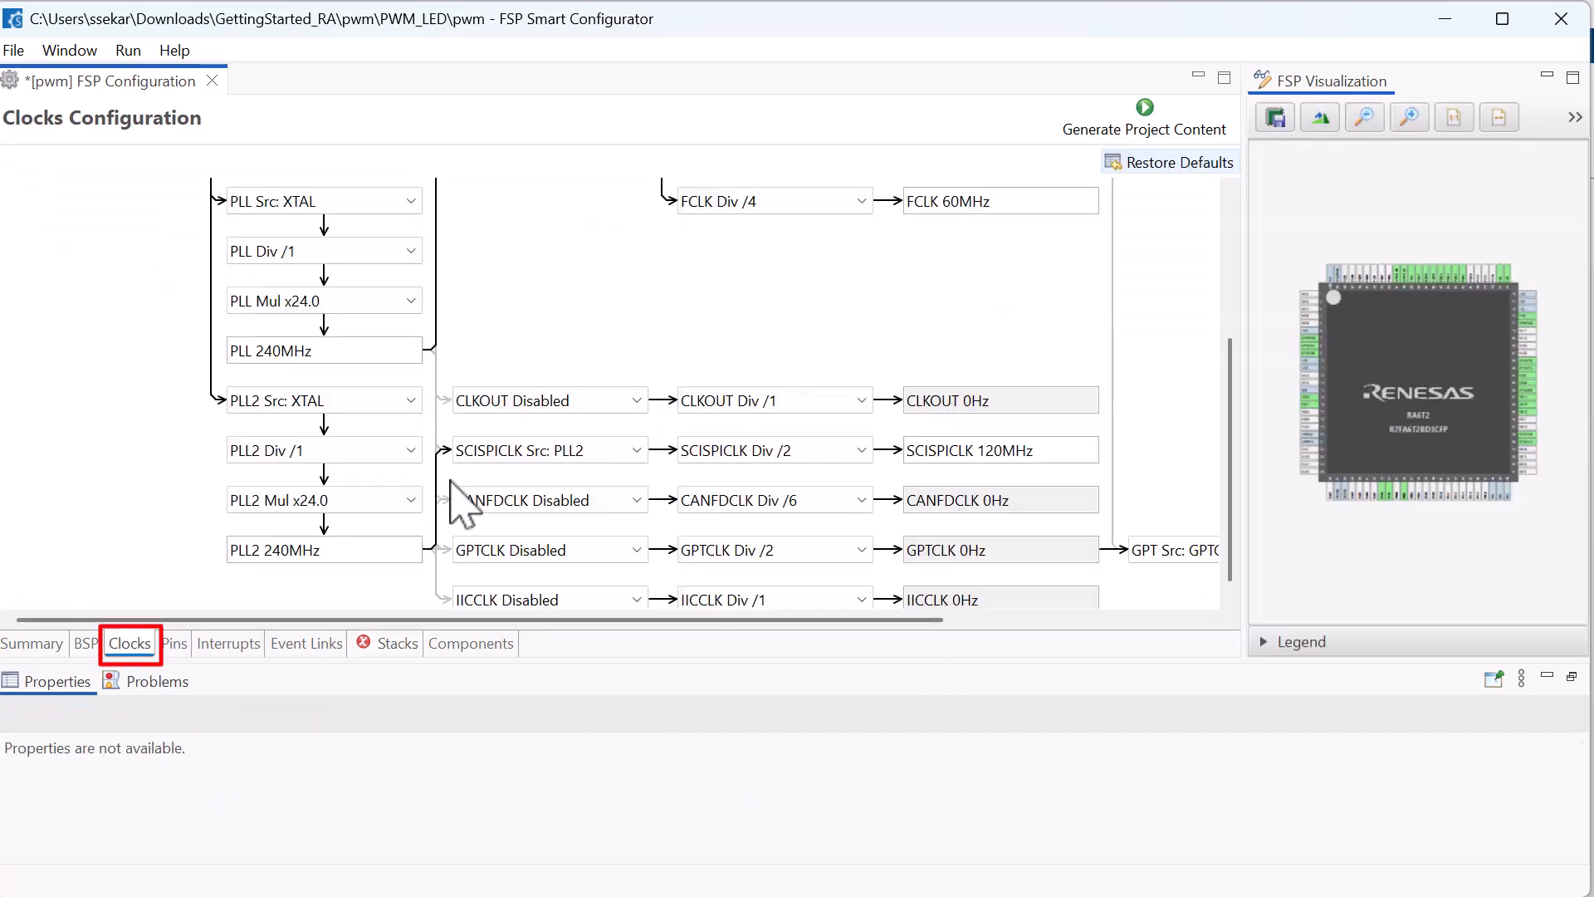
pyautogui.click(572, 551)
pyautogui.click(582, 652)
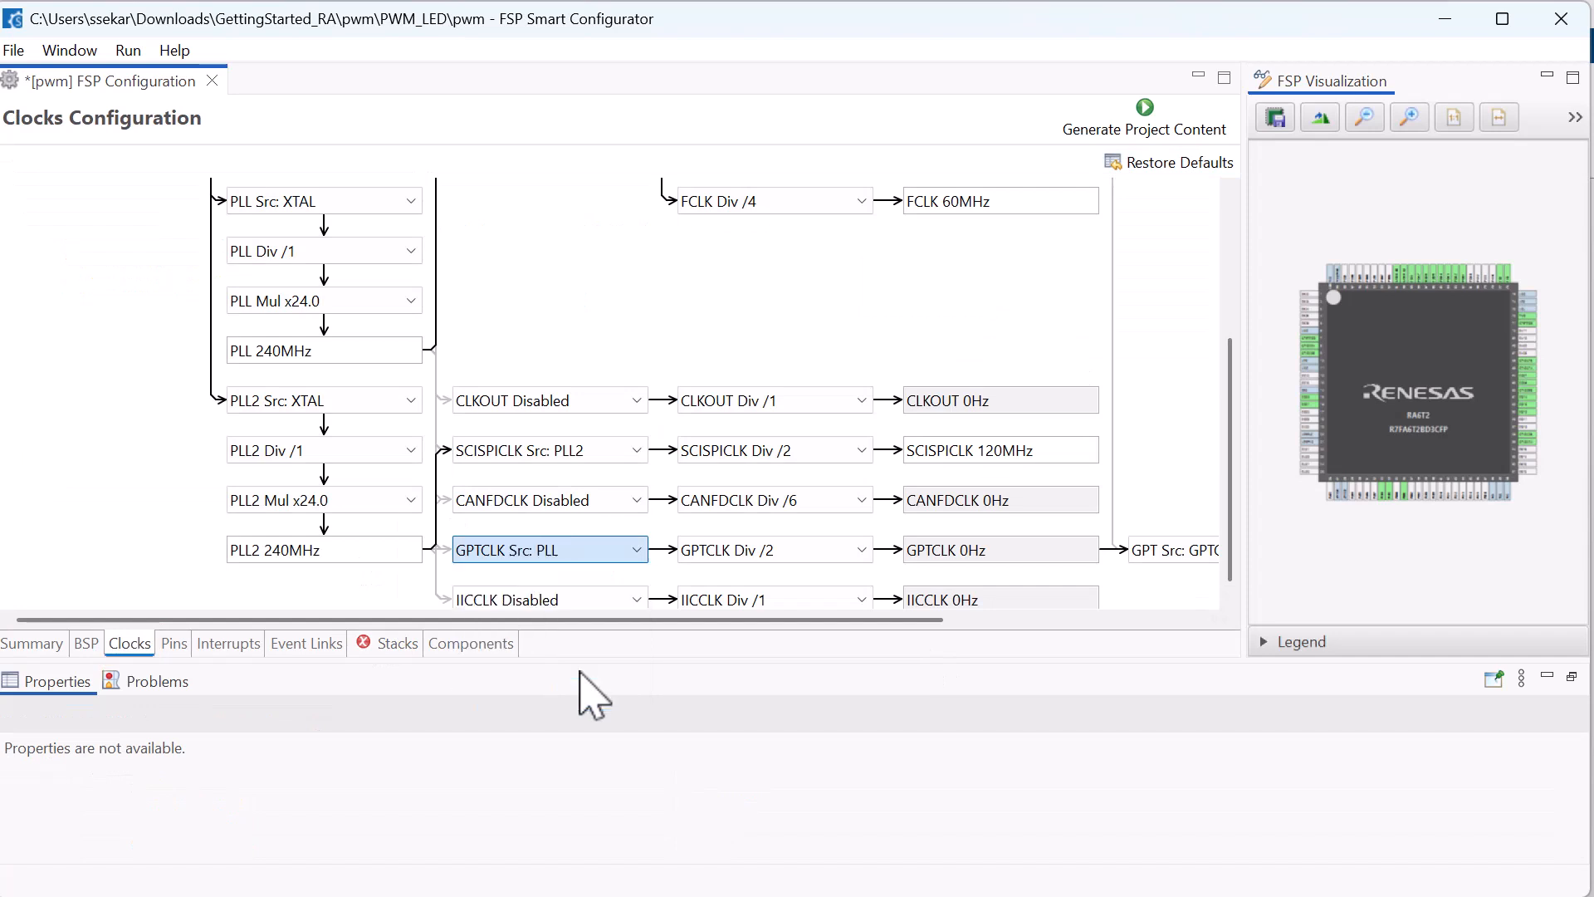
# Show the full properties of the g_timer0 General PWM stack and set Pin Output Support to Enabled
pyautogui.click(378, 644)
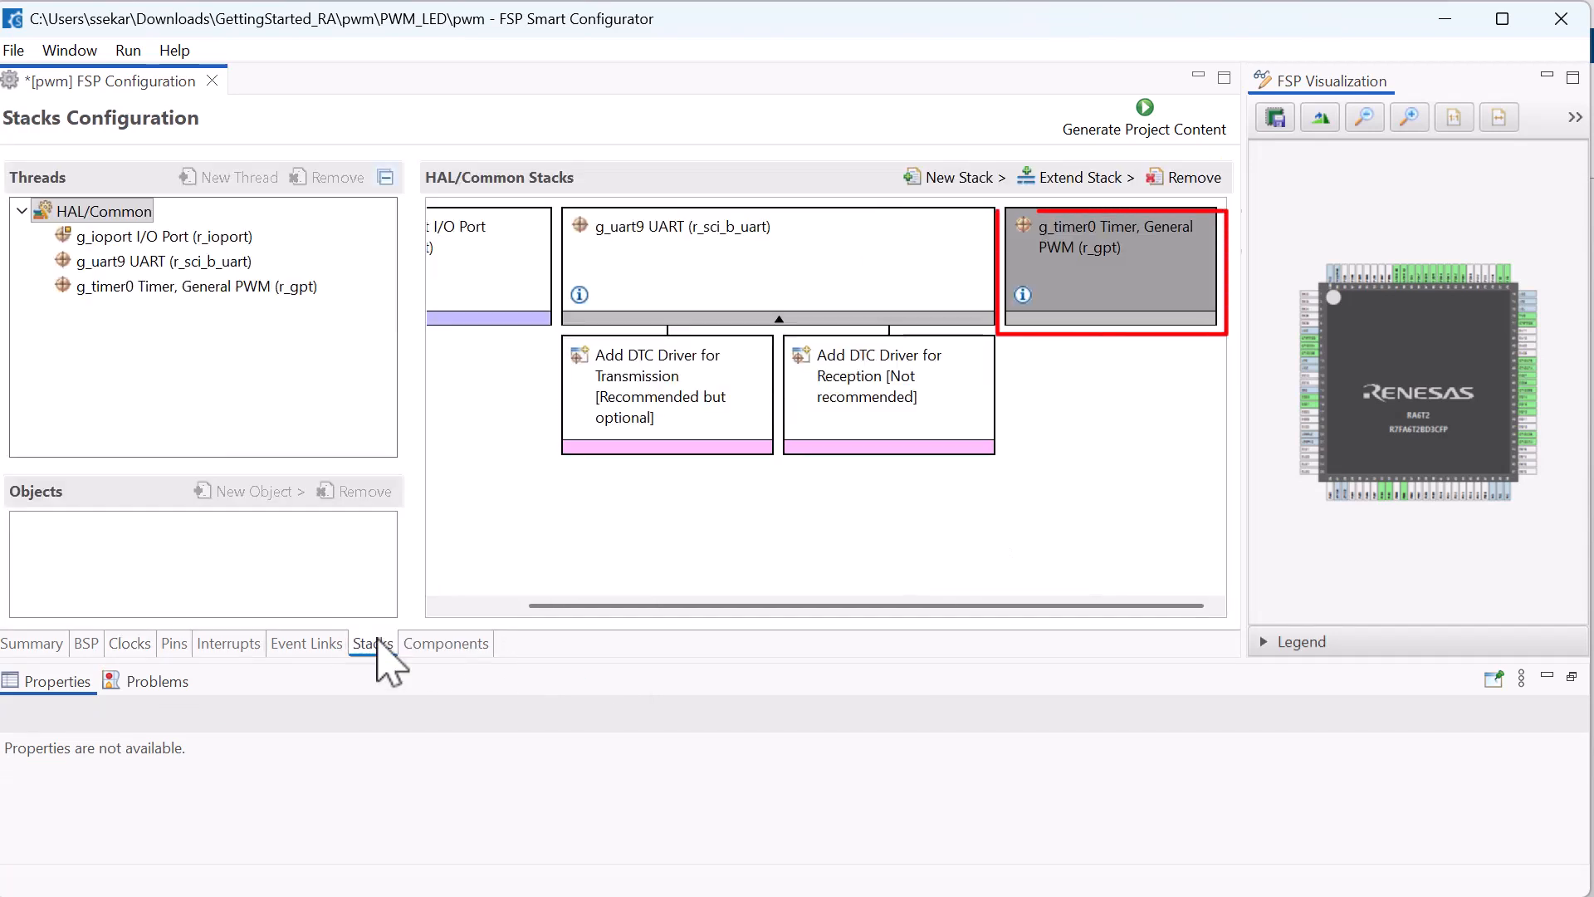
pyautogui.click(1107, 284)
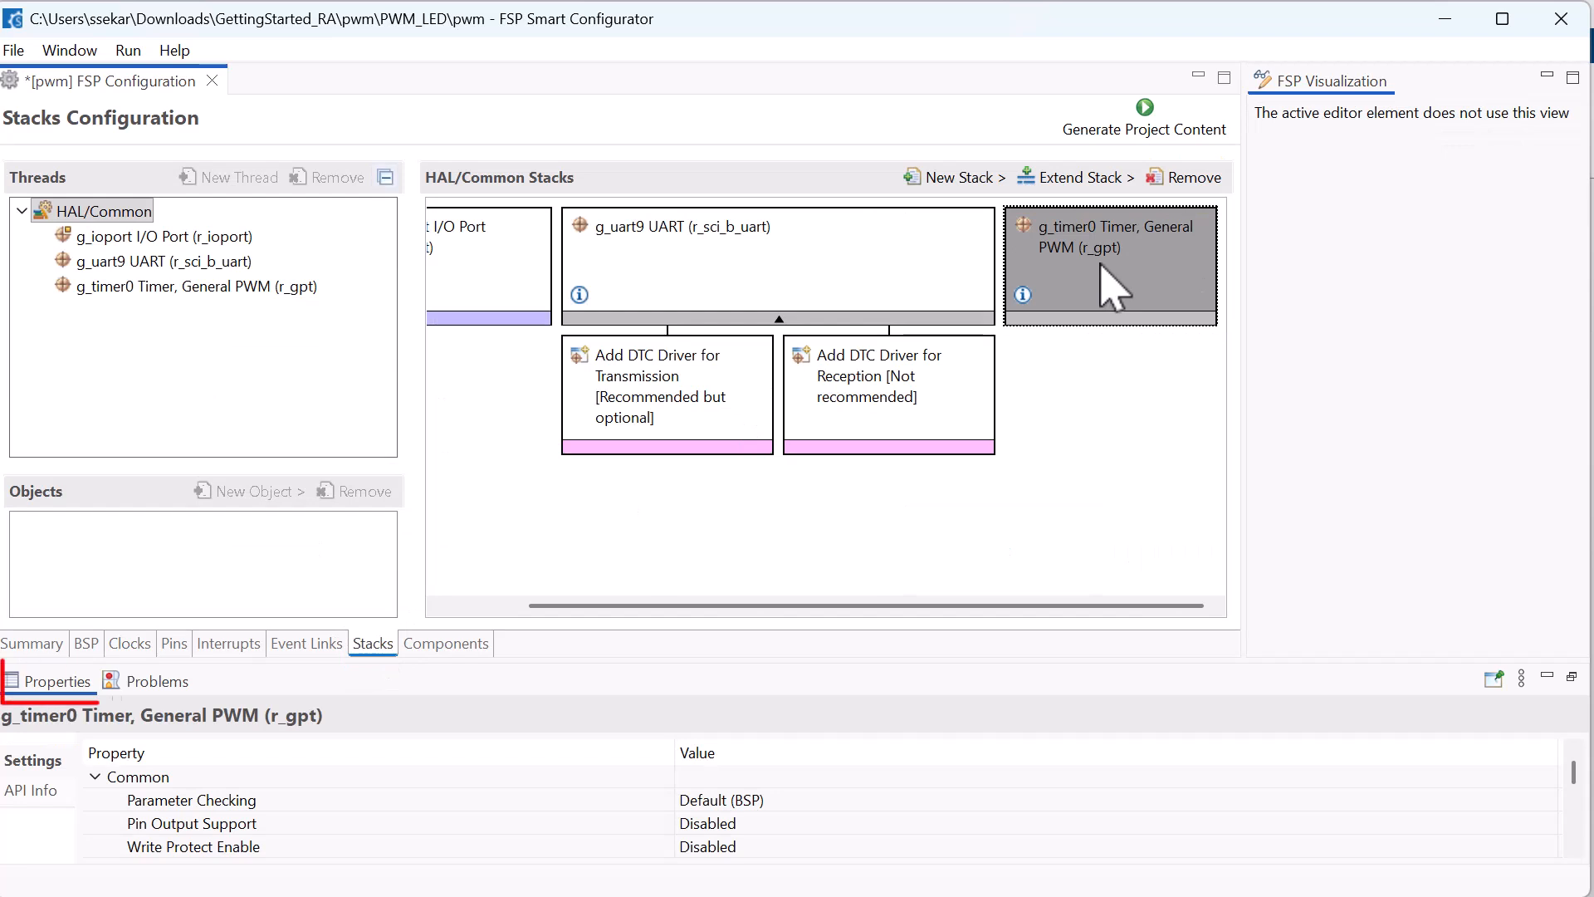
pyautogui.click(1571, 677)
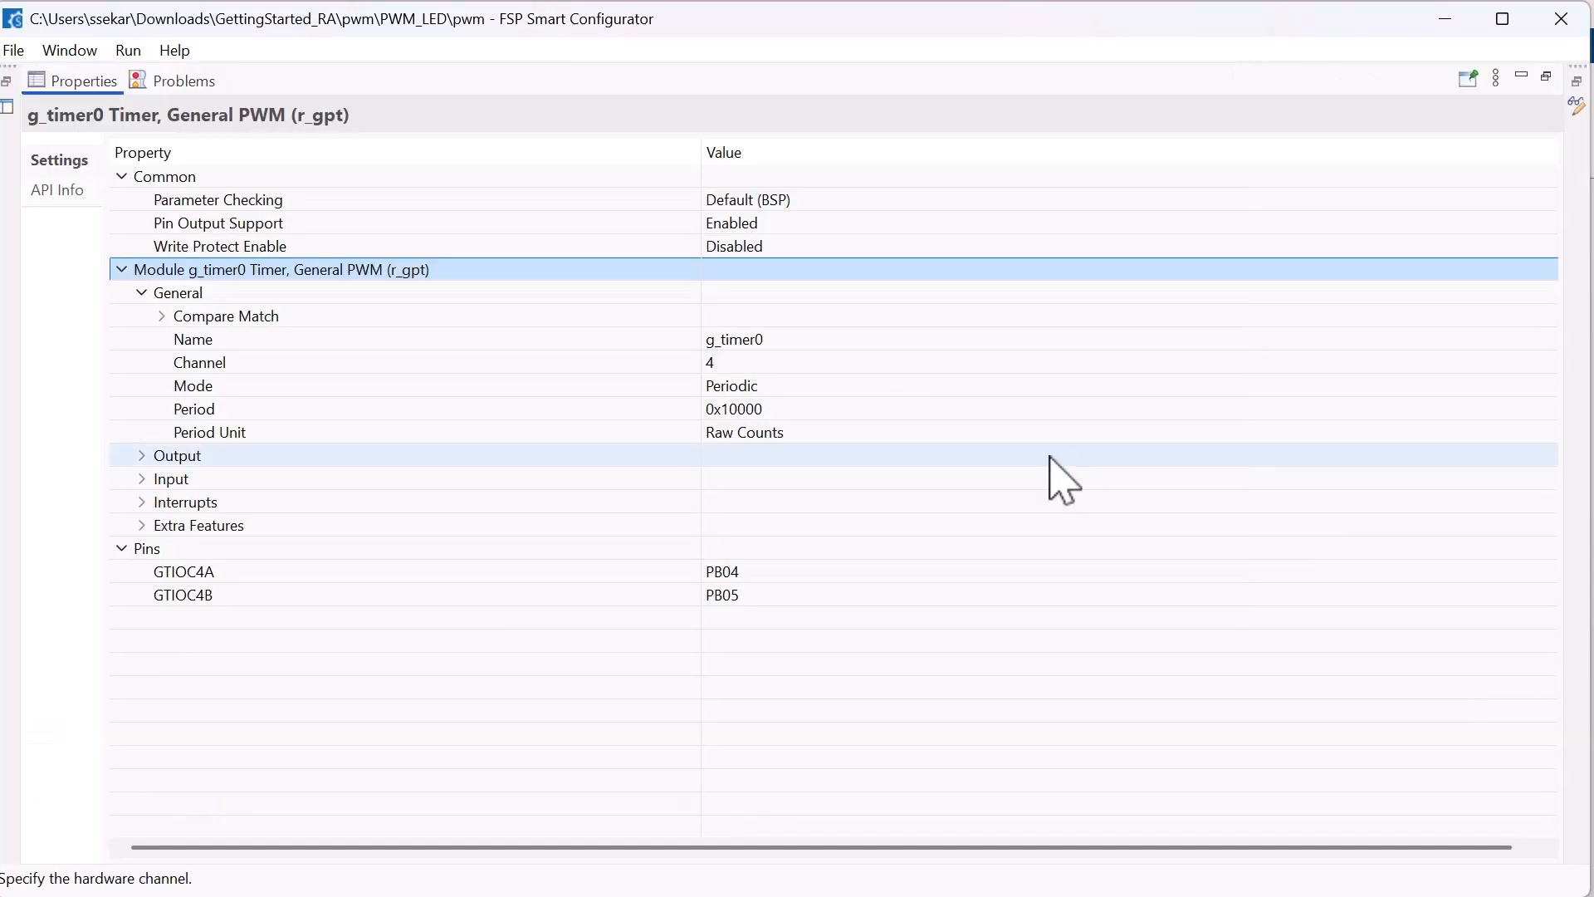
pyautogui.click(778, 222)
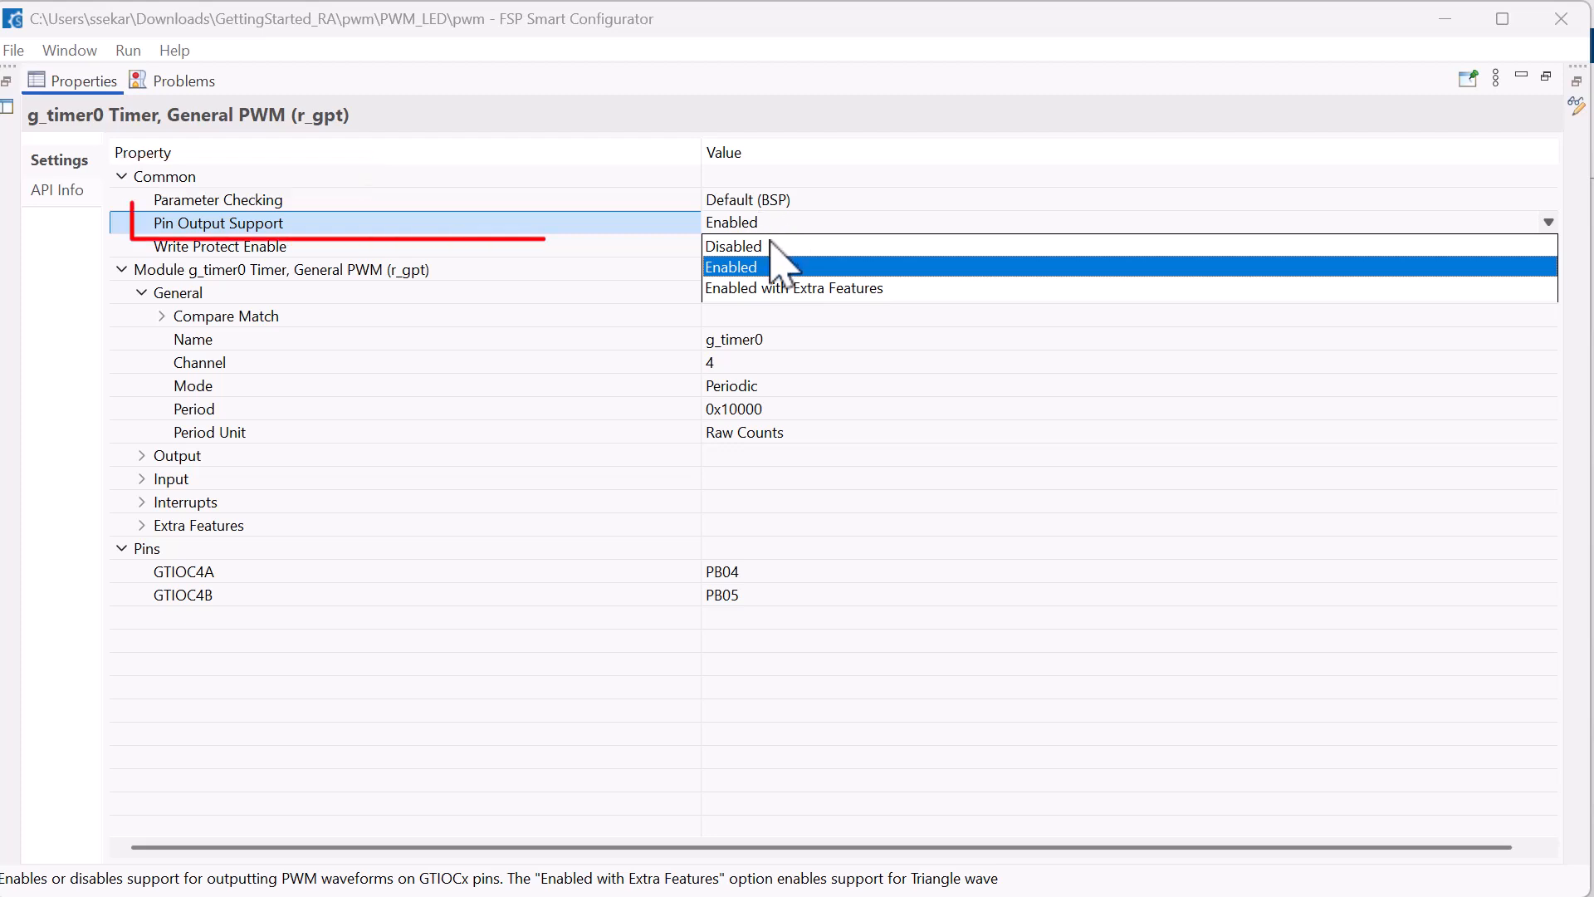
pyautogui.click(772, 267)
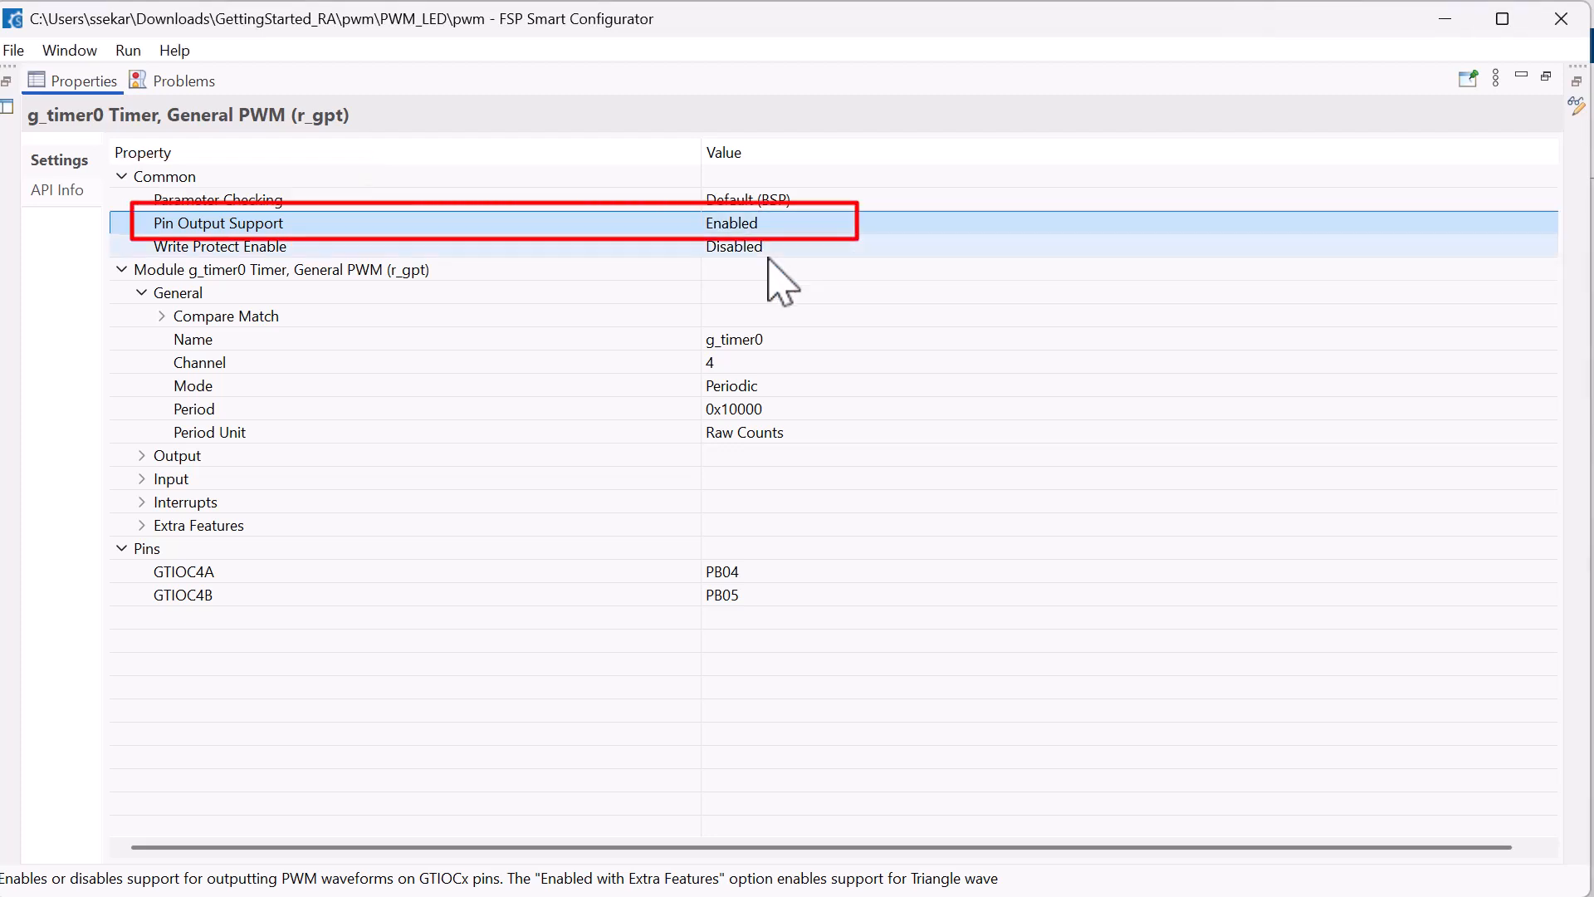
# Use channel 4 for the g_timer0 module and set GTIOCA Output Enabled to True
pyautogui.click(775, 362)
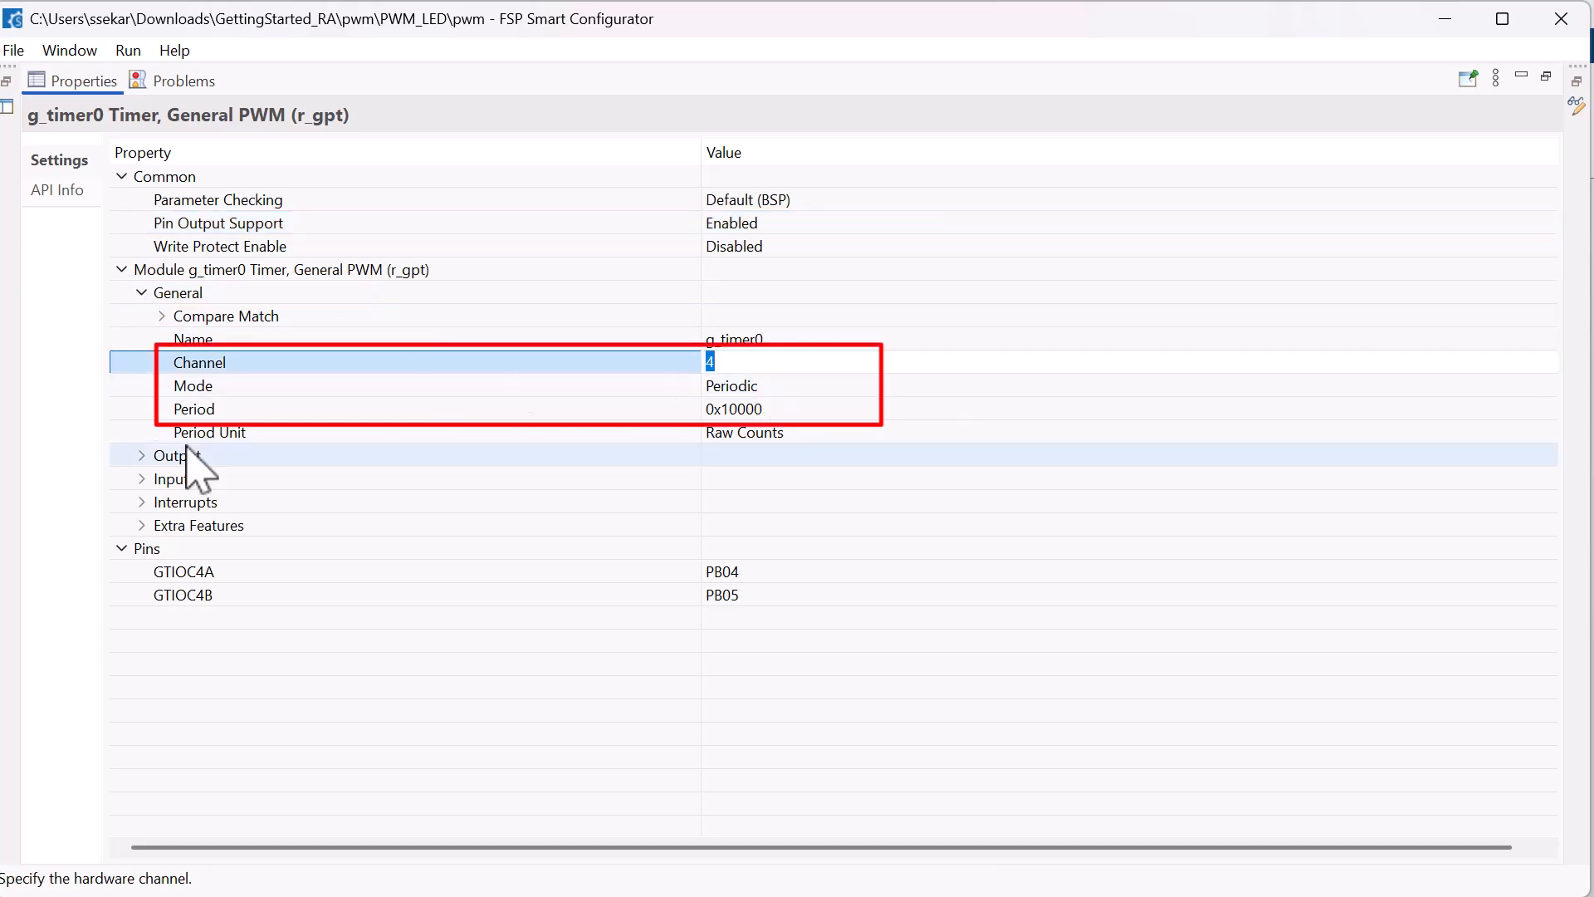
pyautogui.click(142, 456)
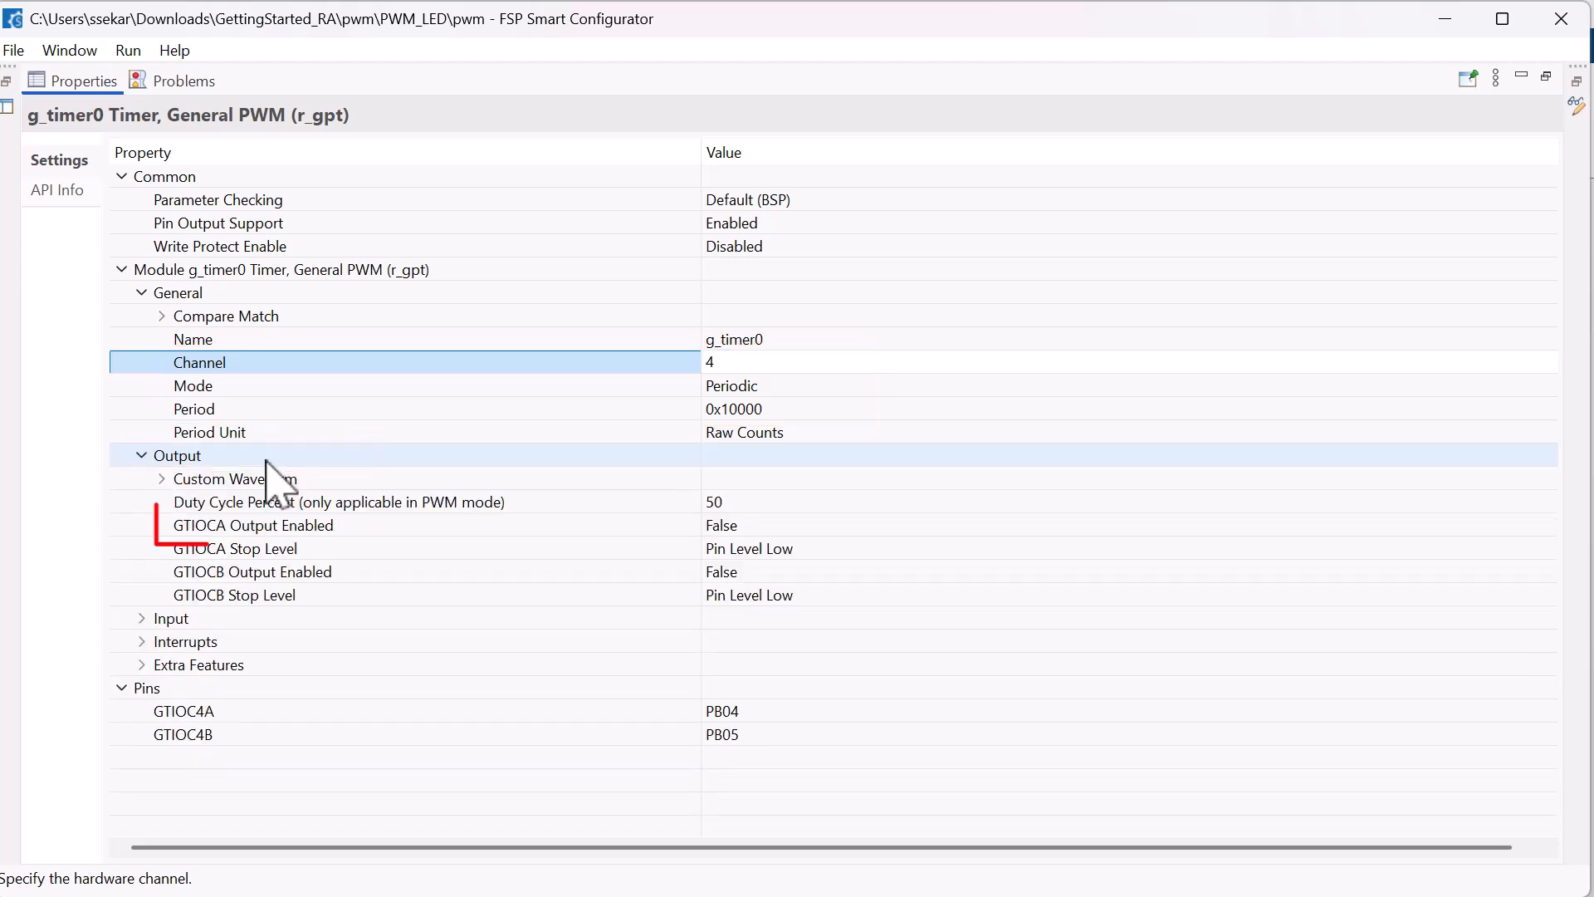
pyautogui.click(760, 524)
pyautogui.click(759, 524)
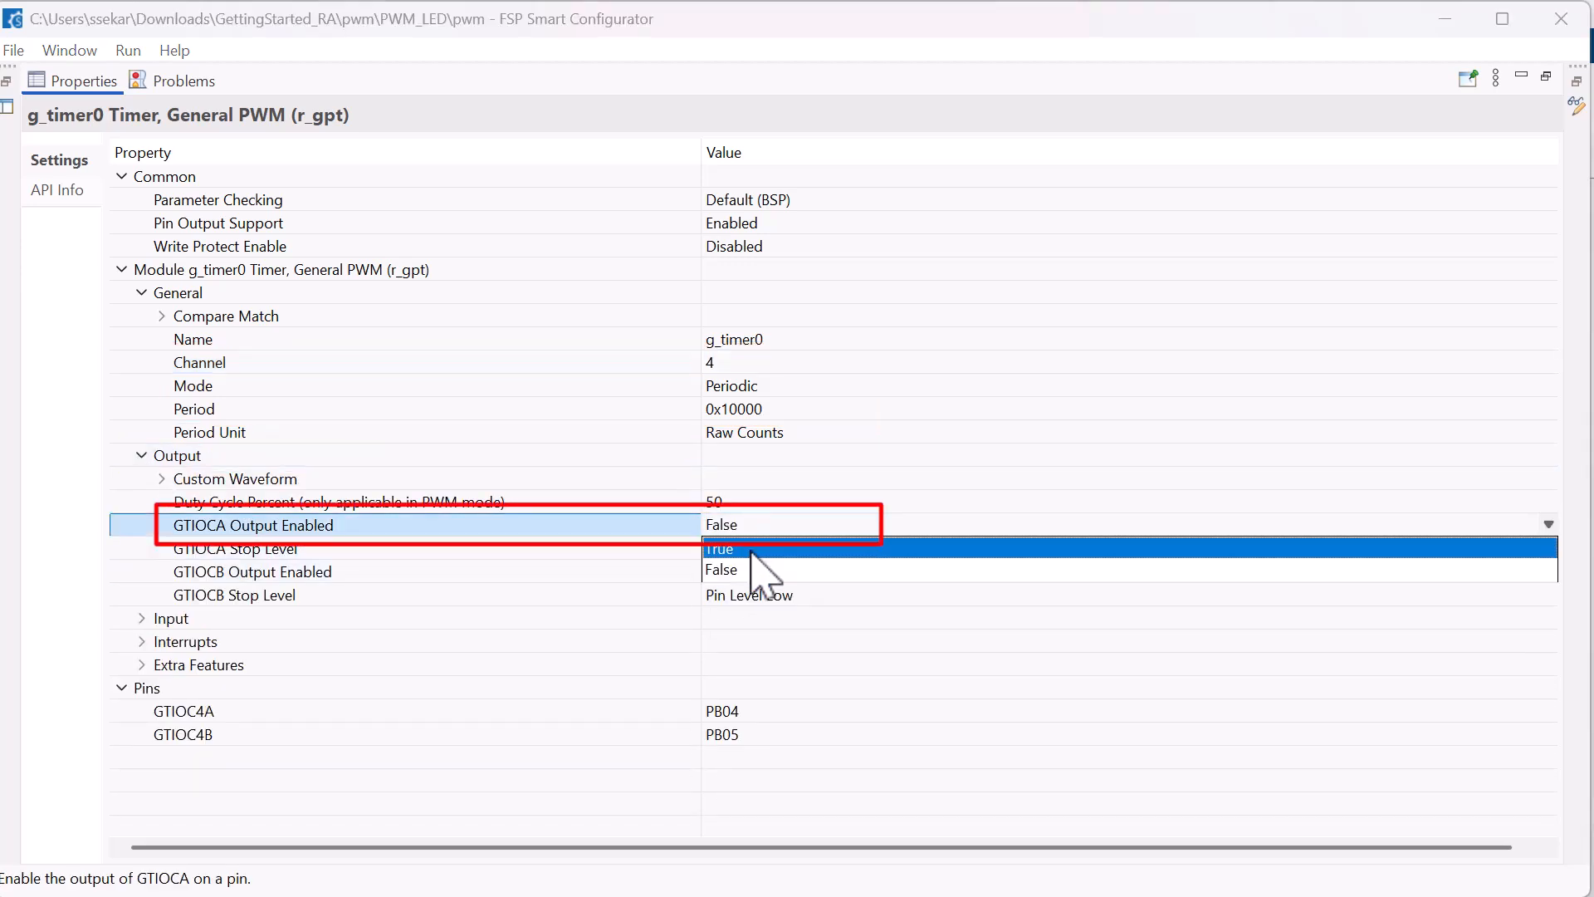
pyautogui.click(751, 548)
# In the GPT4 pin configuration, set Operation Mode to GTIOCA or GTIOCB and change the GTIOC4B pin assignment
pyautogui.click(1542, 710)
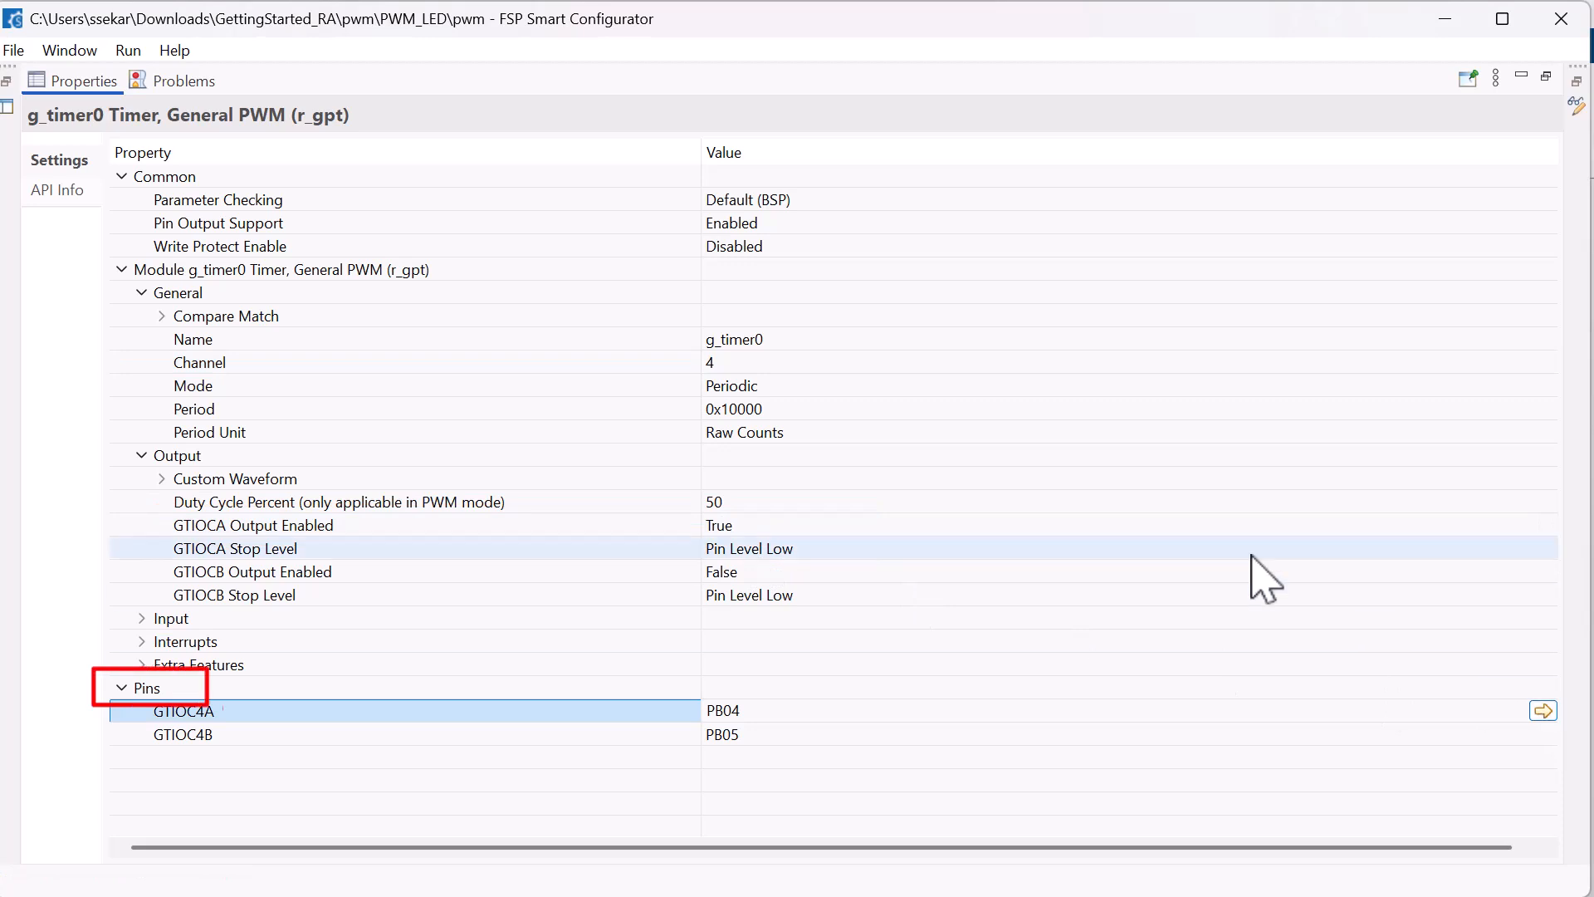
pyautogui.click(1543, 710)
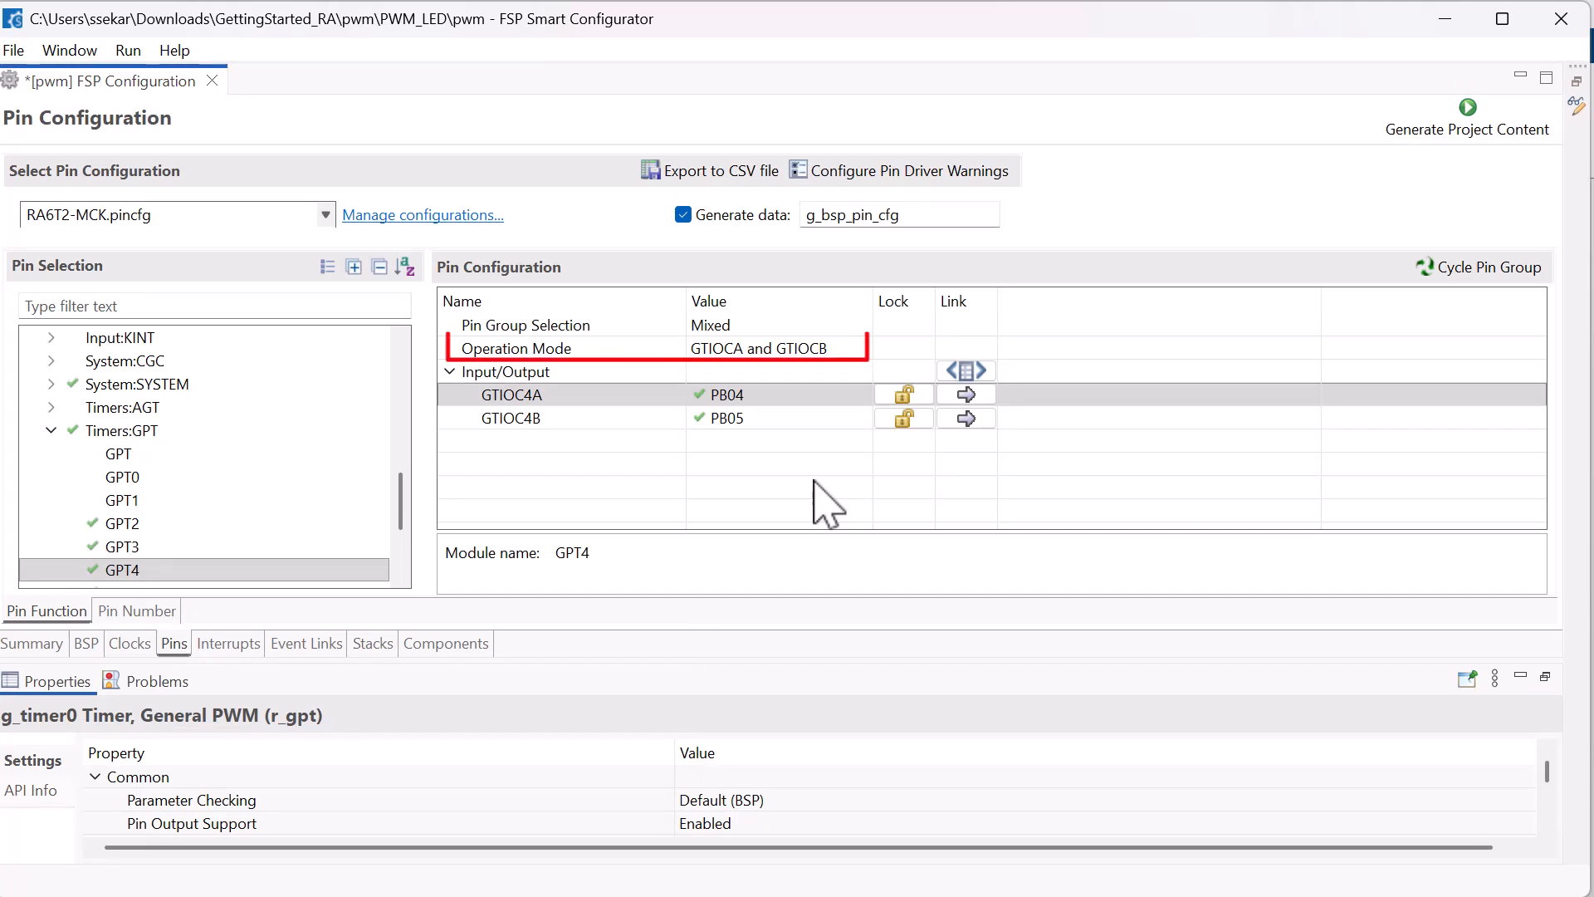
pyautogui.click(827, 348)
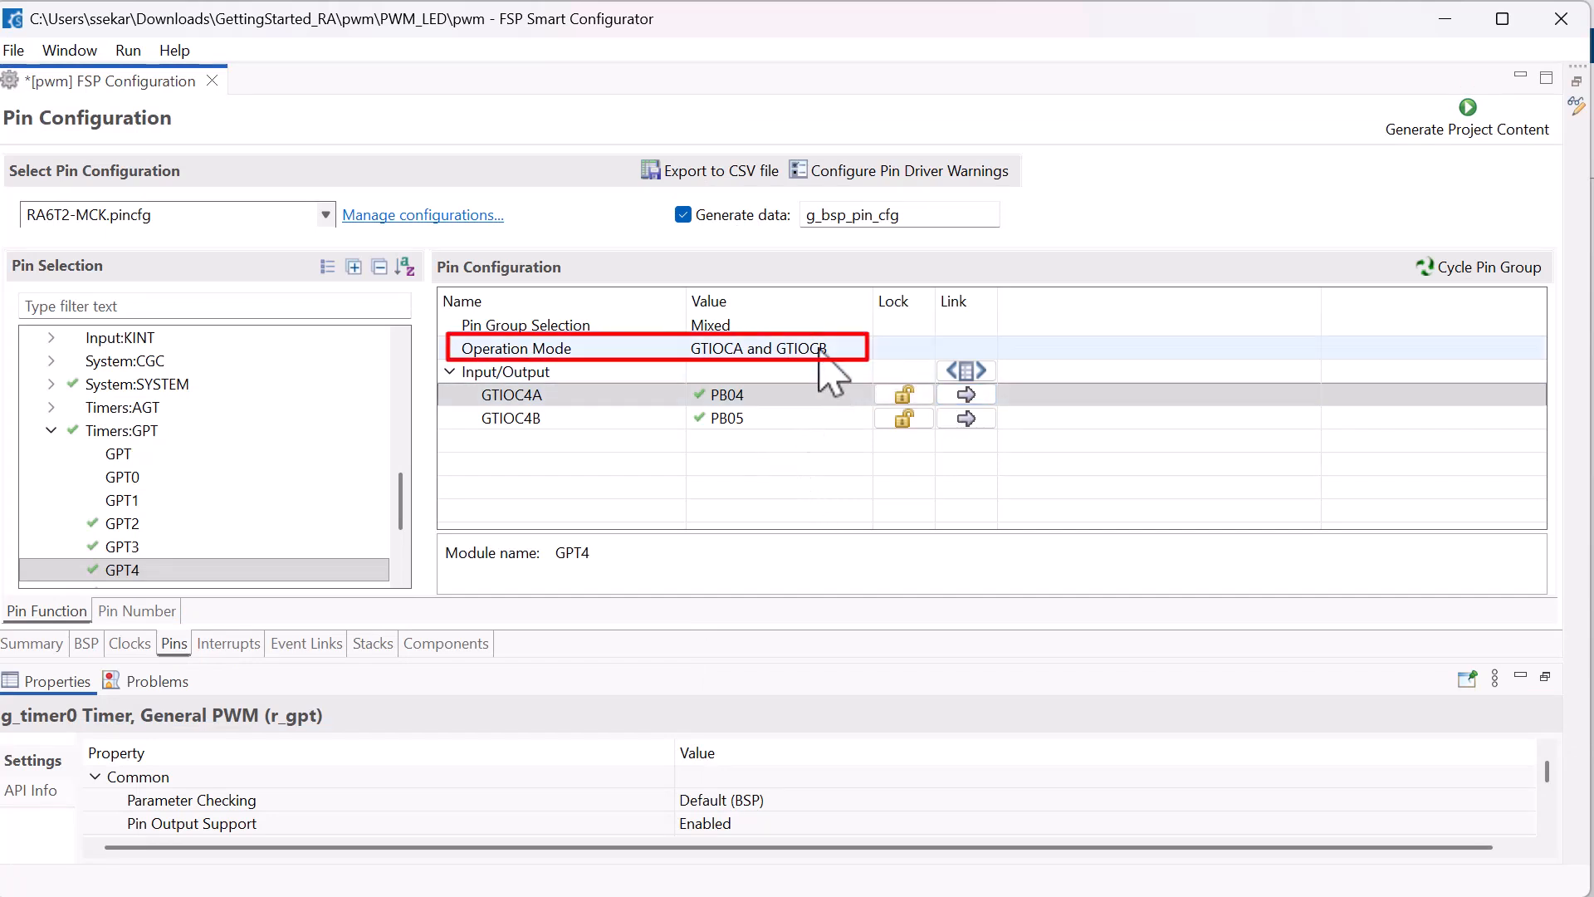
pyautogui.click(826, 348)
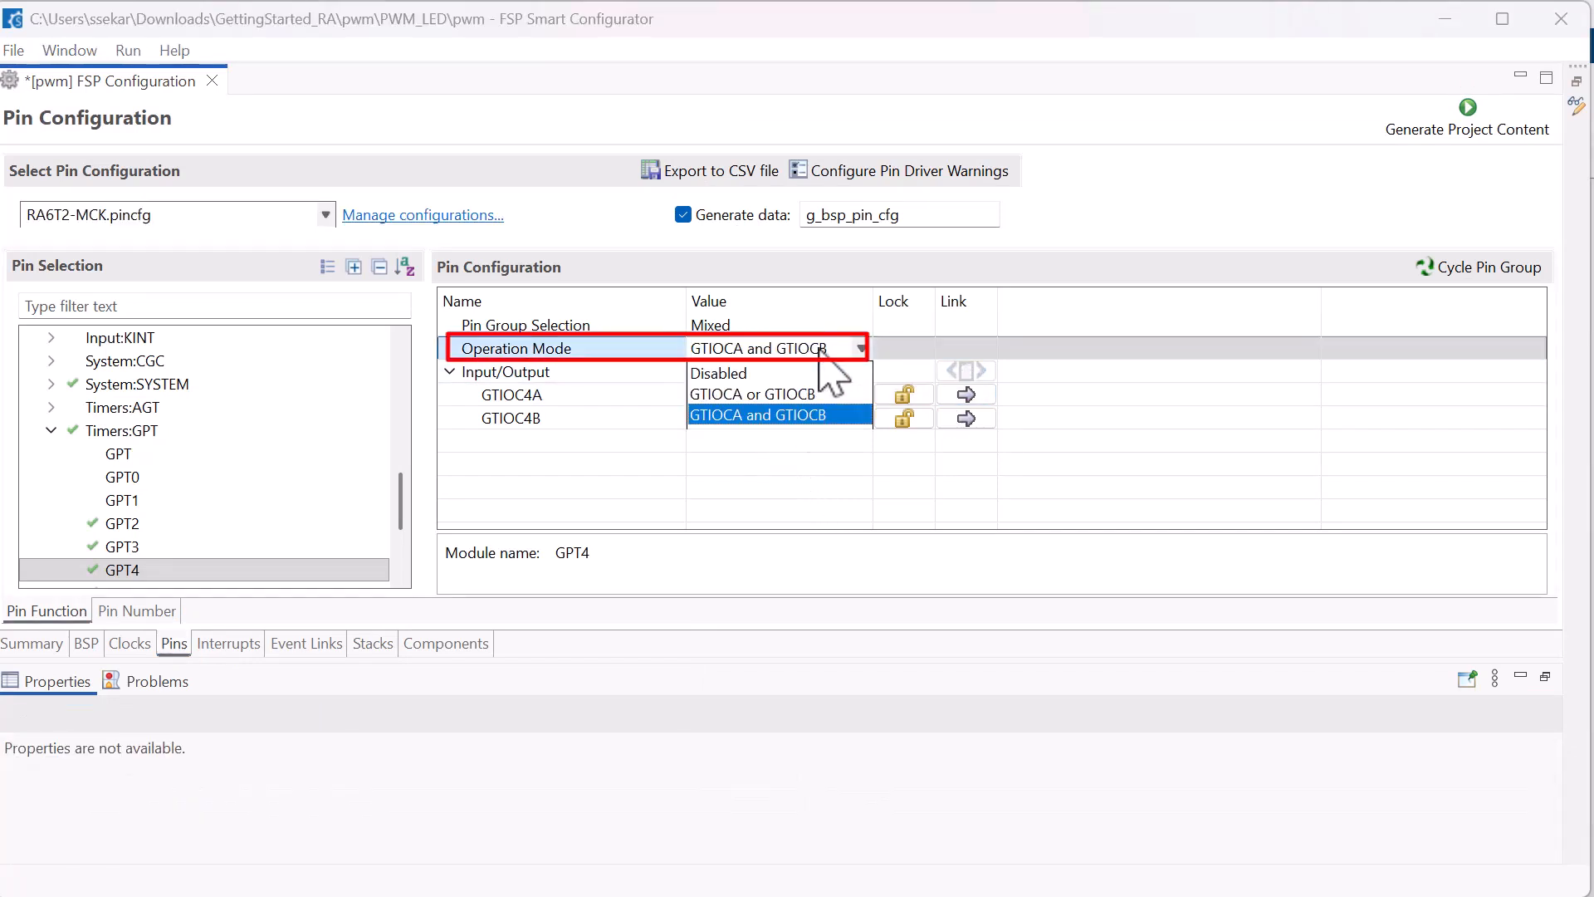
pyautogui.click(822, 394)
pyautogui.click(788, 420)
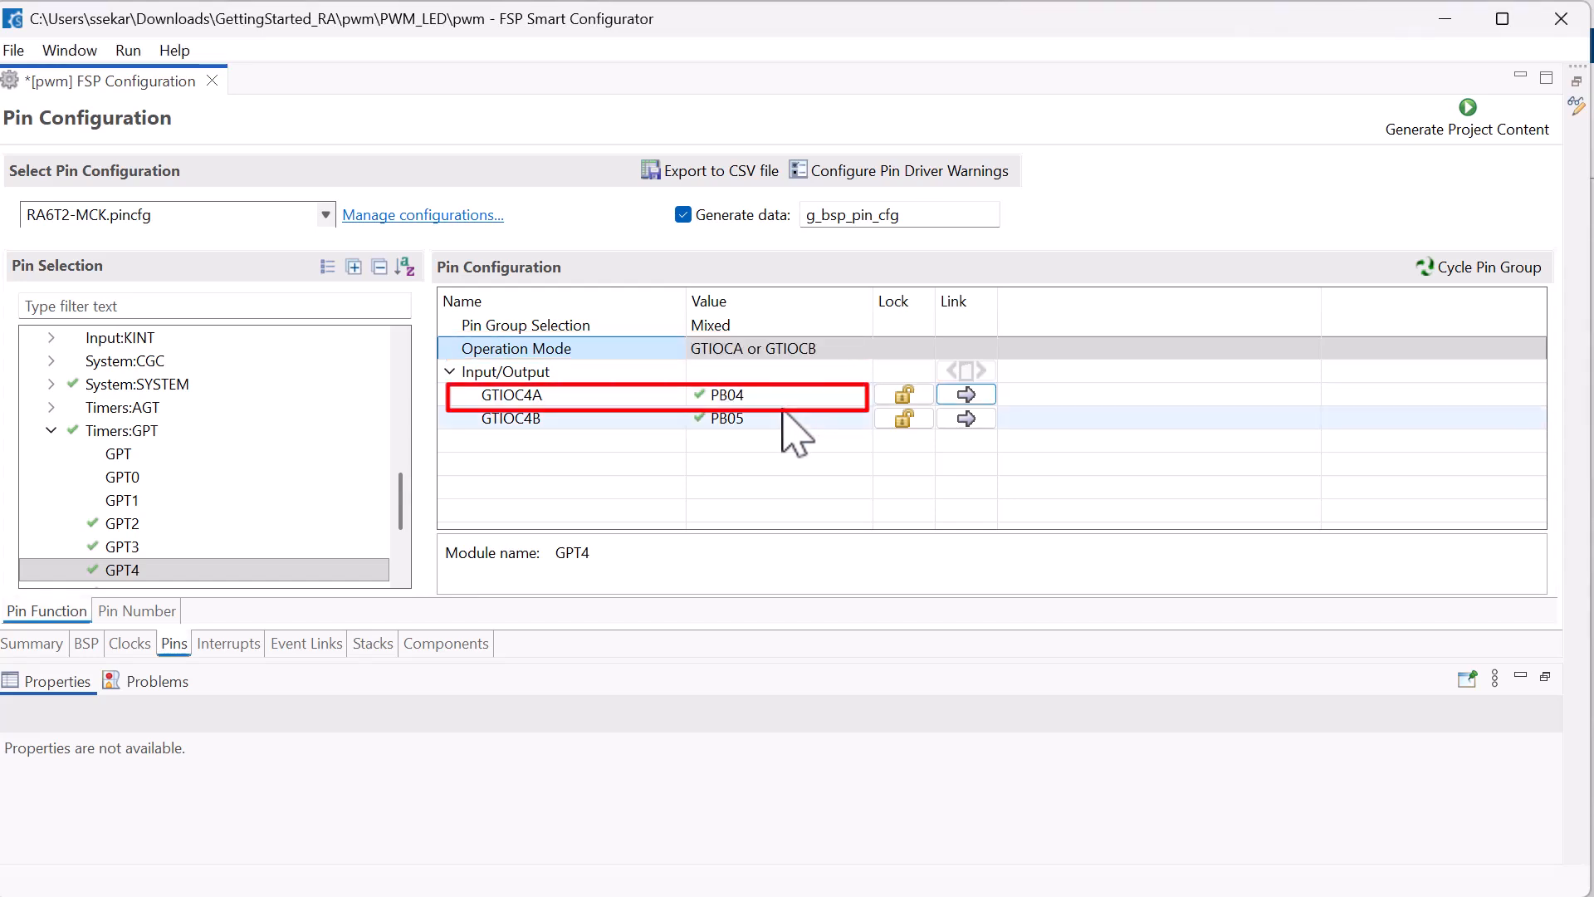
pyautogui.click(789, 419)
pyautogui.click(777, 441)
# Set the mode of port pin PD02 to Input mode
pyautogui.moveTo(401, 531); pyautogui.dragTo(403, 357)
pyautogui.click(50, 473)
pyautogui.click(122, 407)
pyautogui.click(810, 386)
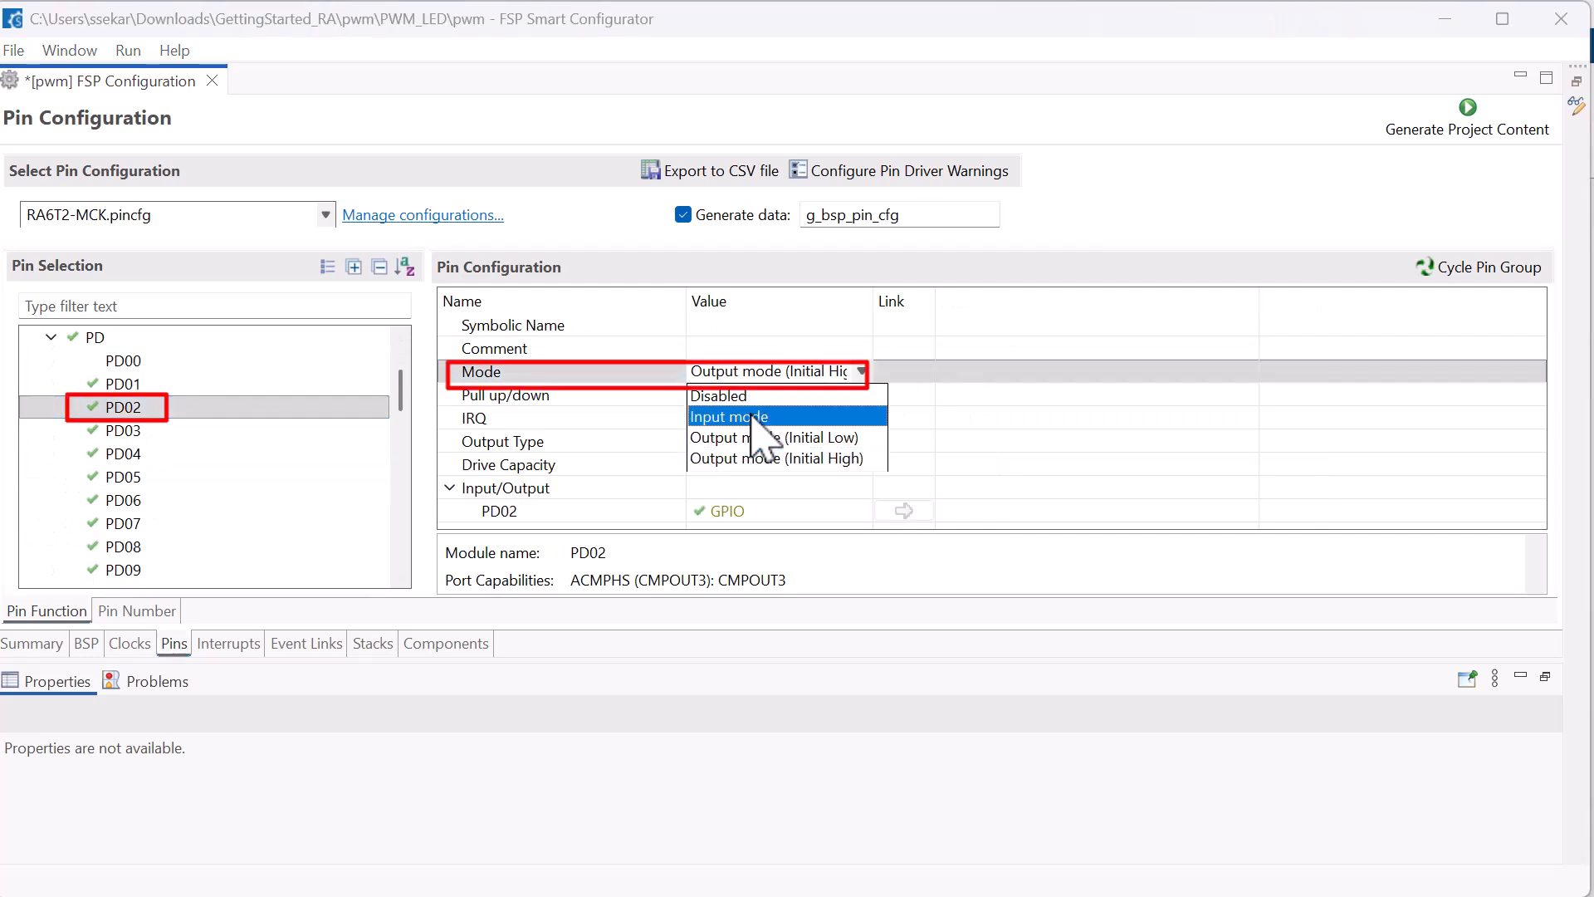
pyautogui.click(751, 415)
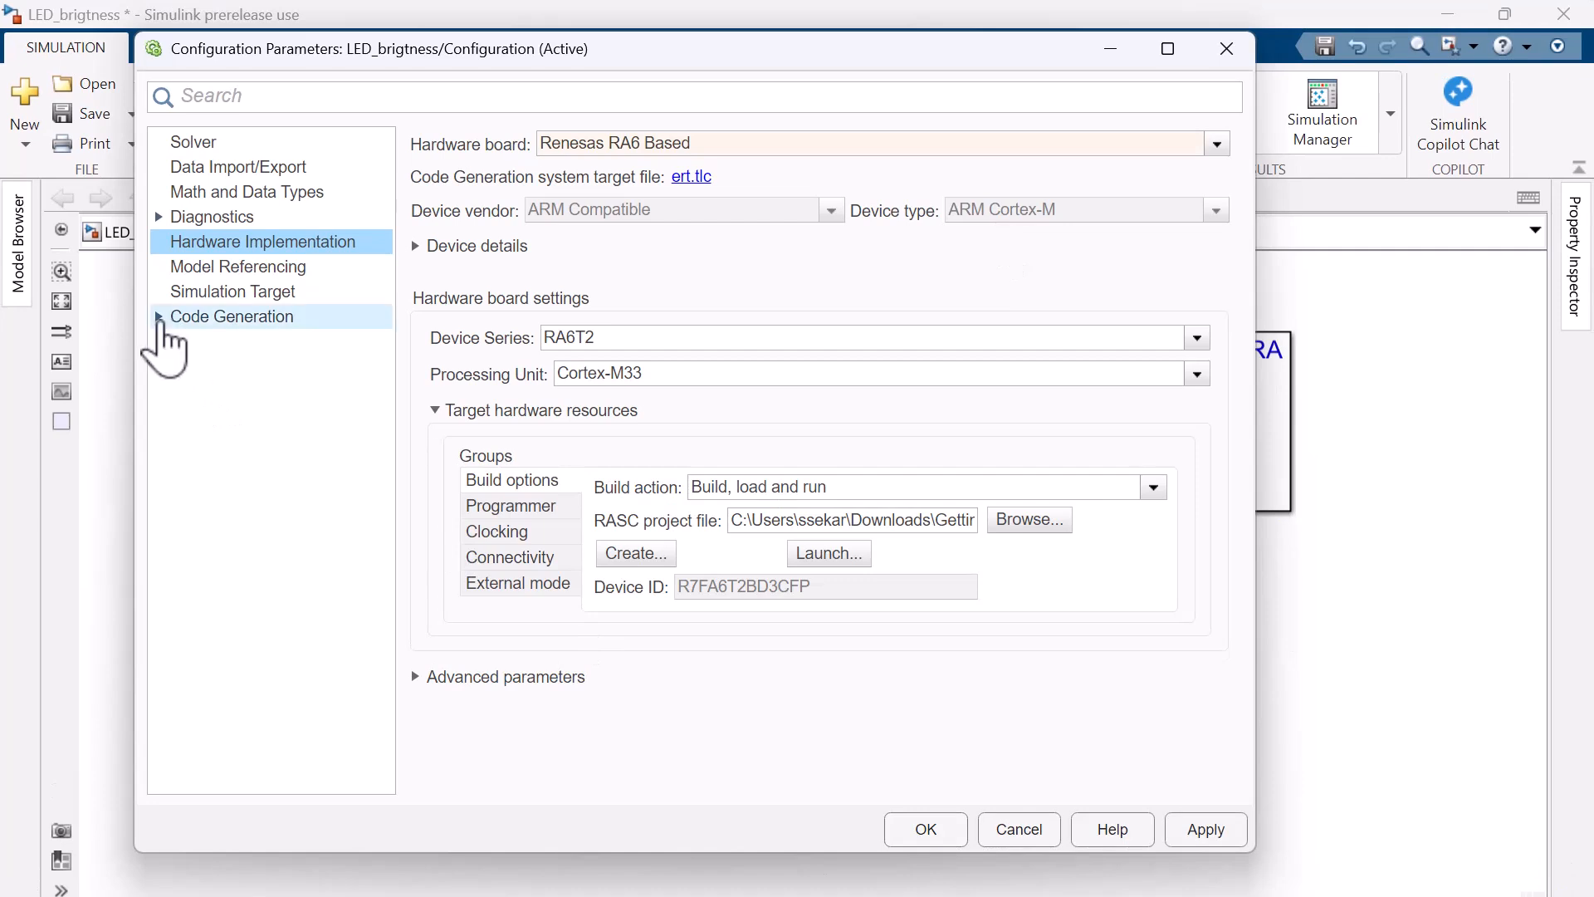
# Use Tunable as the default parameter behavior in the model's code generation optimization settings and accept the configuration
pyautogui.click(159, 329)
pyautogui.click(196, 342)
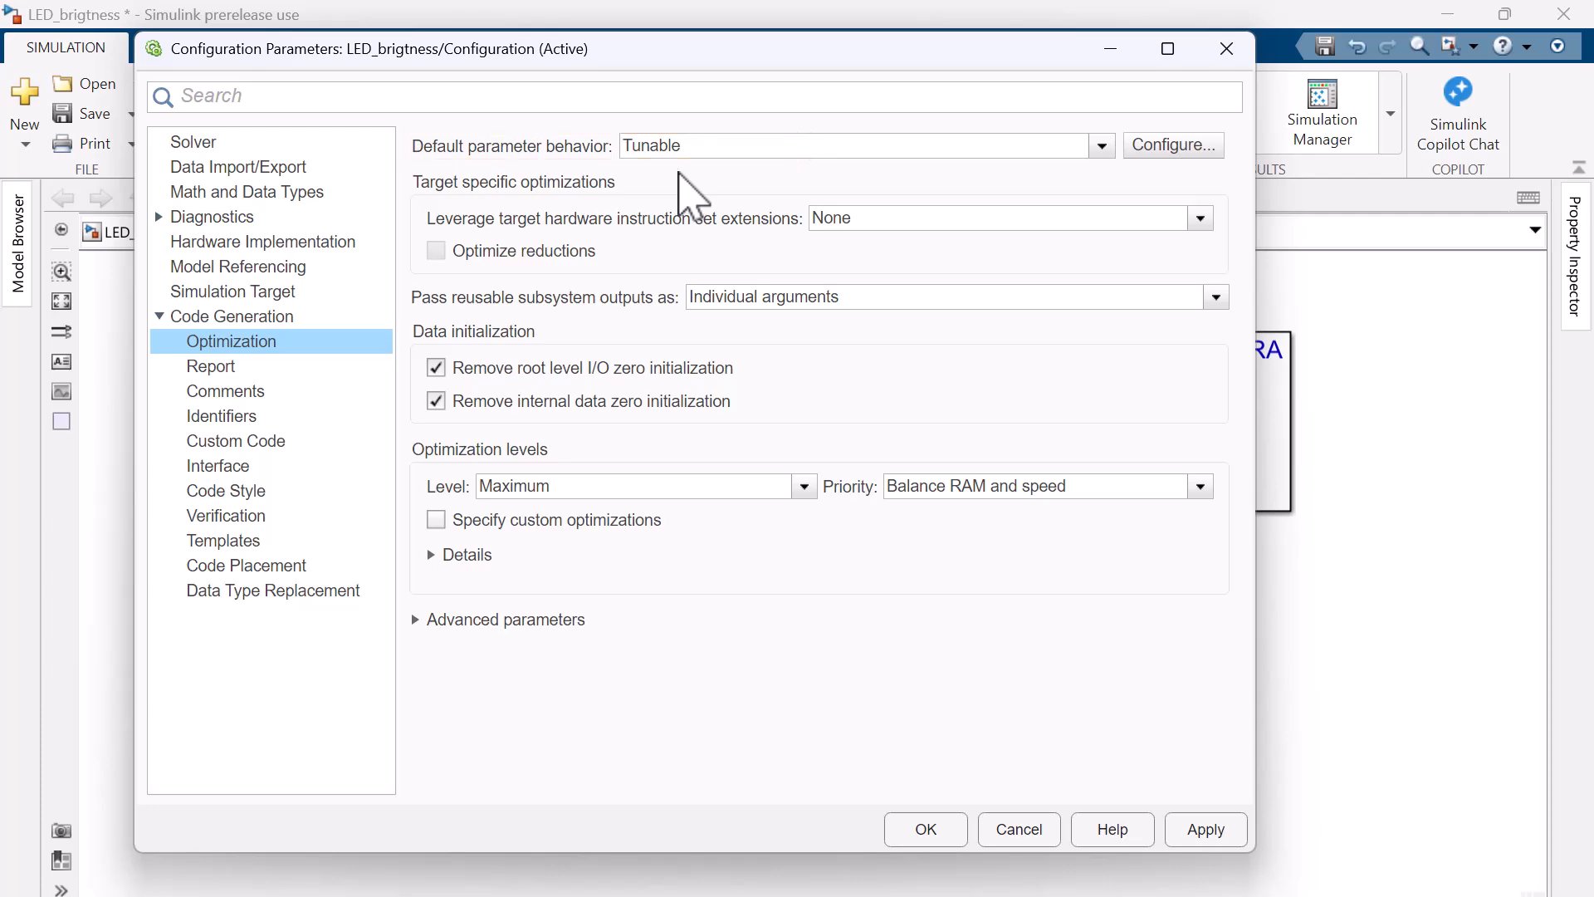
pyautogui.click(926, 831)
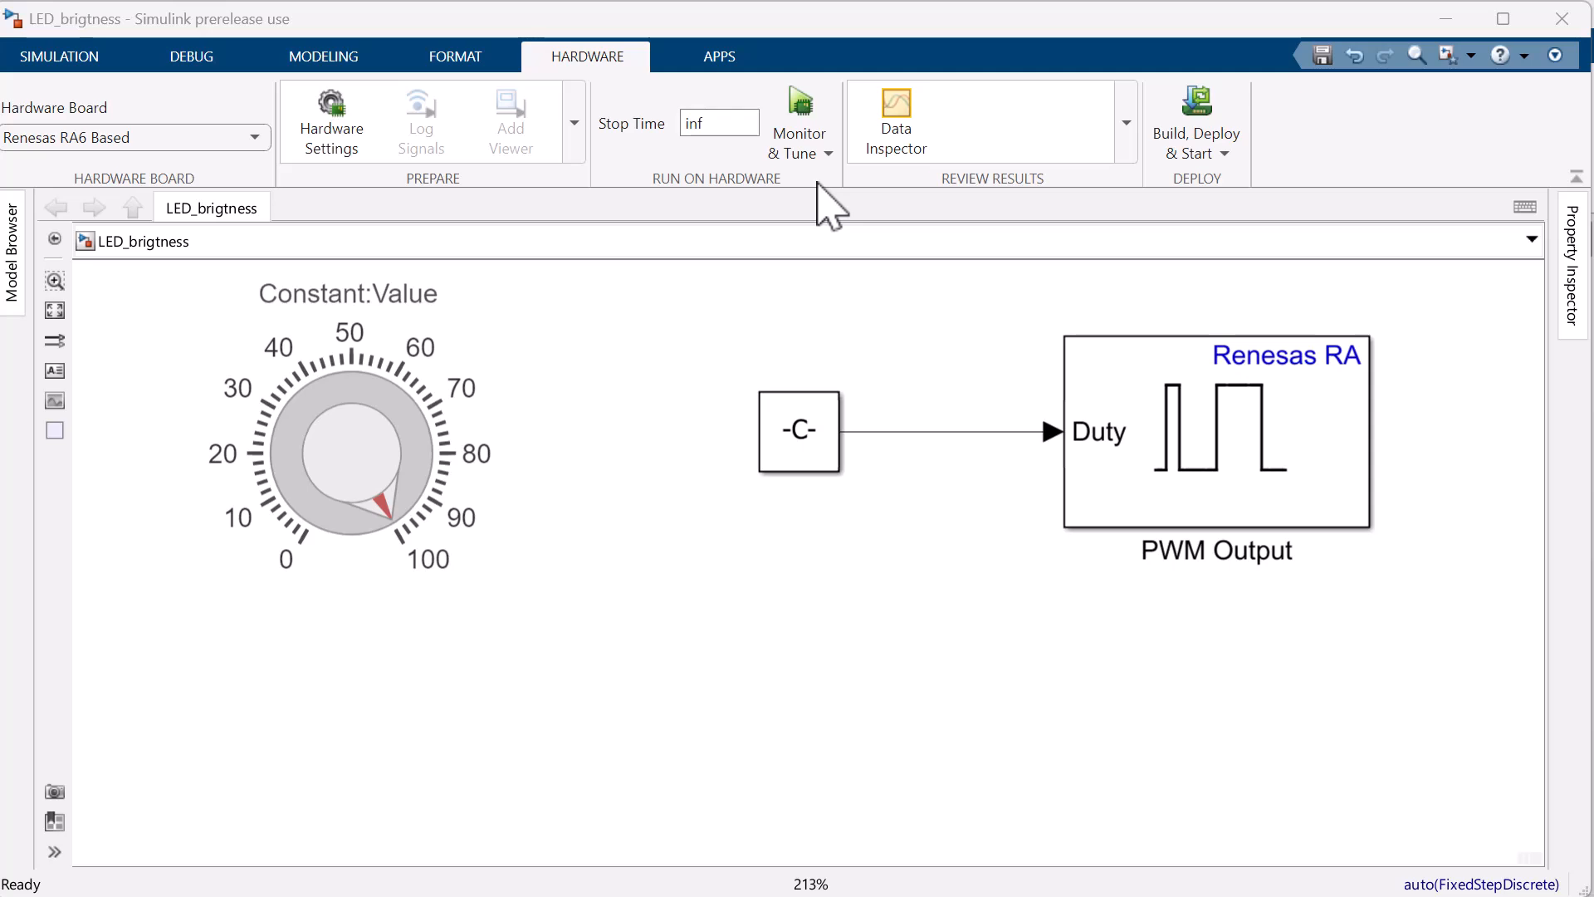
# Run the model on the hardware with Monitor & Tune and turn the duty knob to 0 and back up to about 80
pyautogui.click(799, 112)
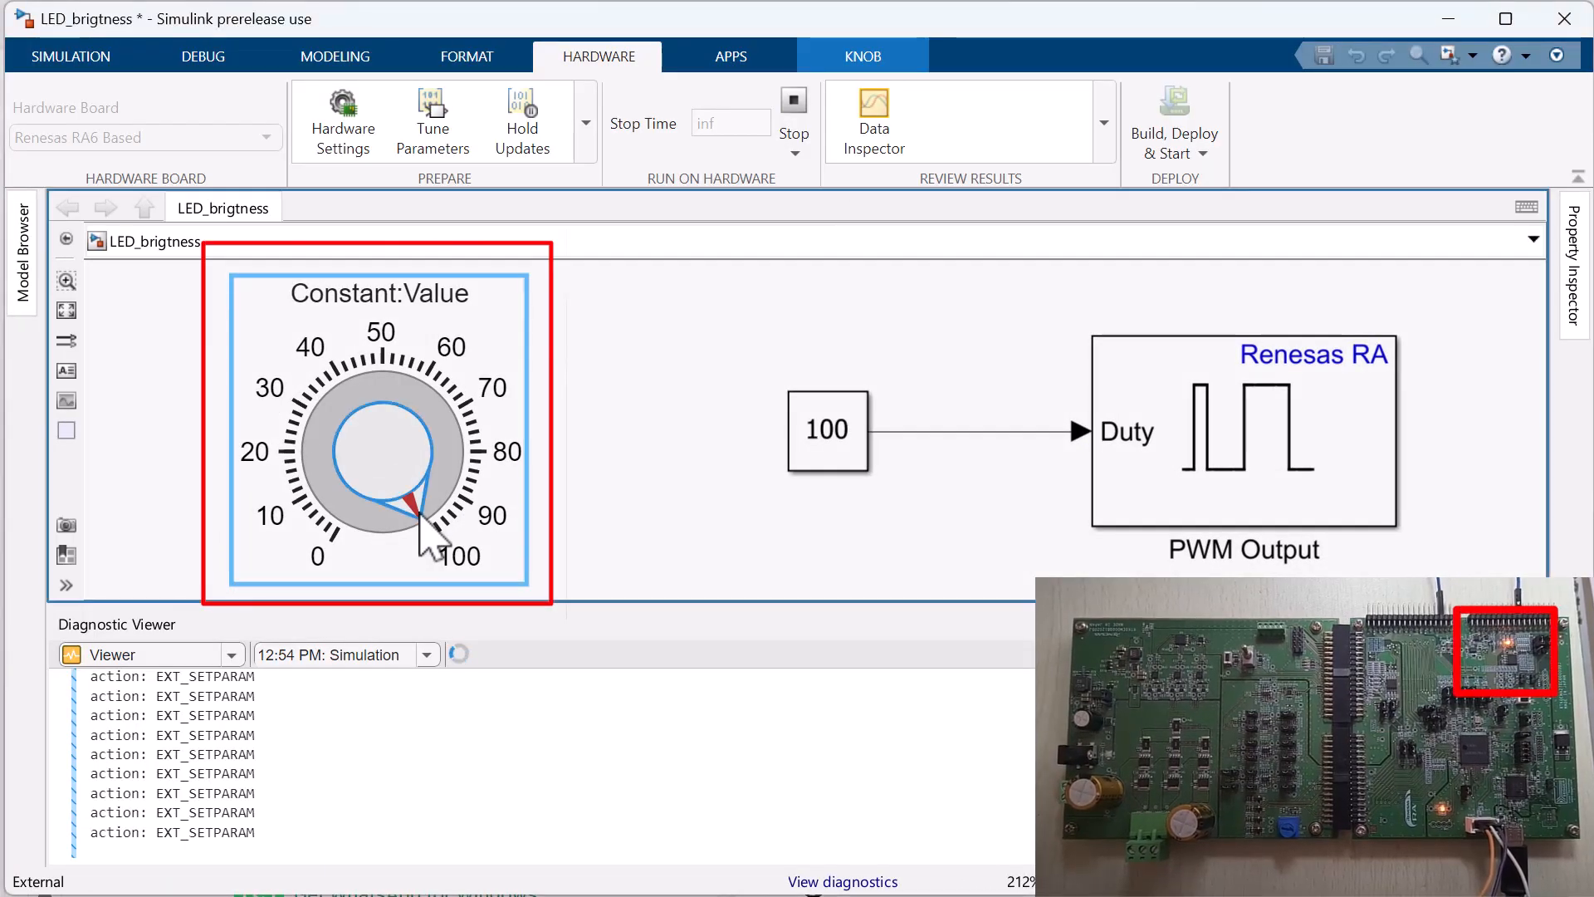
pyautogui.moveTo(463, 526); pyautogui.dragTo(359, 530)
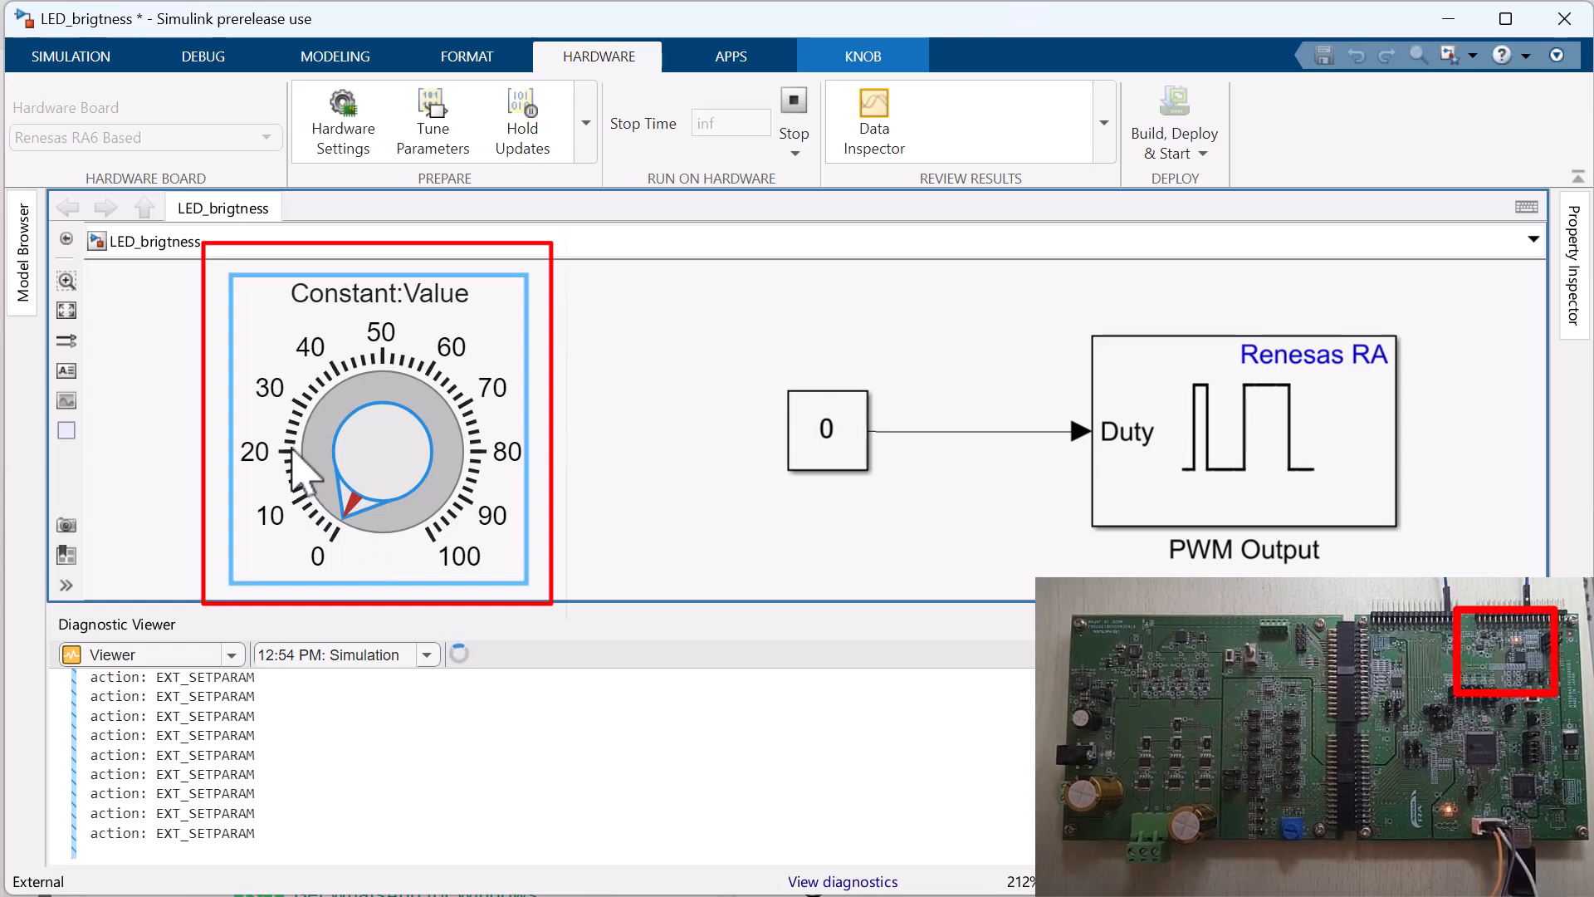
pyautogui.moveTo(293, 448); pyautogui.dragTo(495, 460)
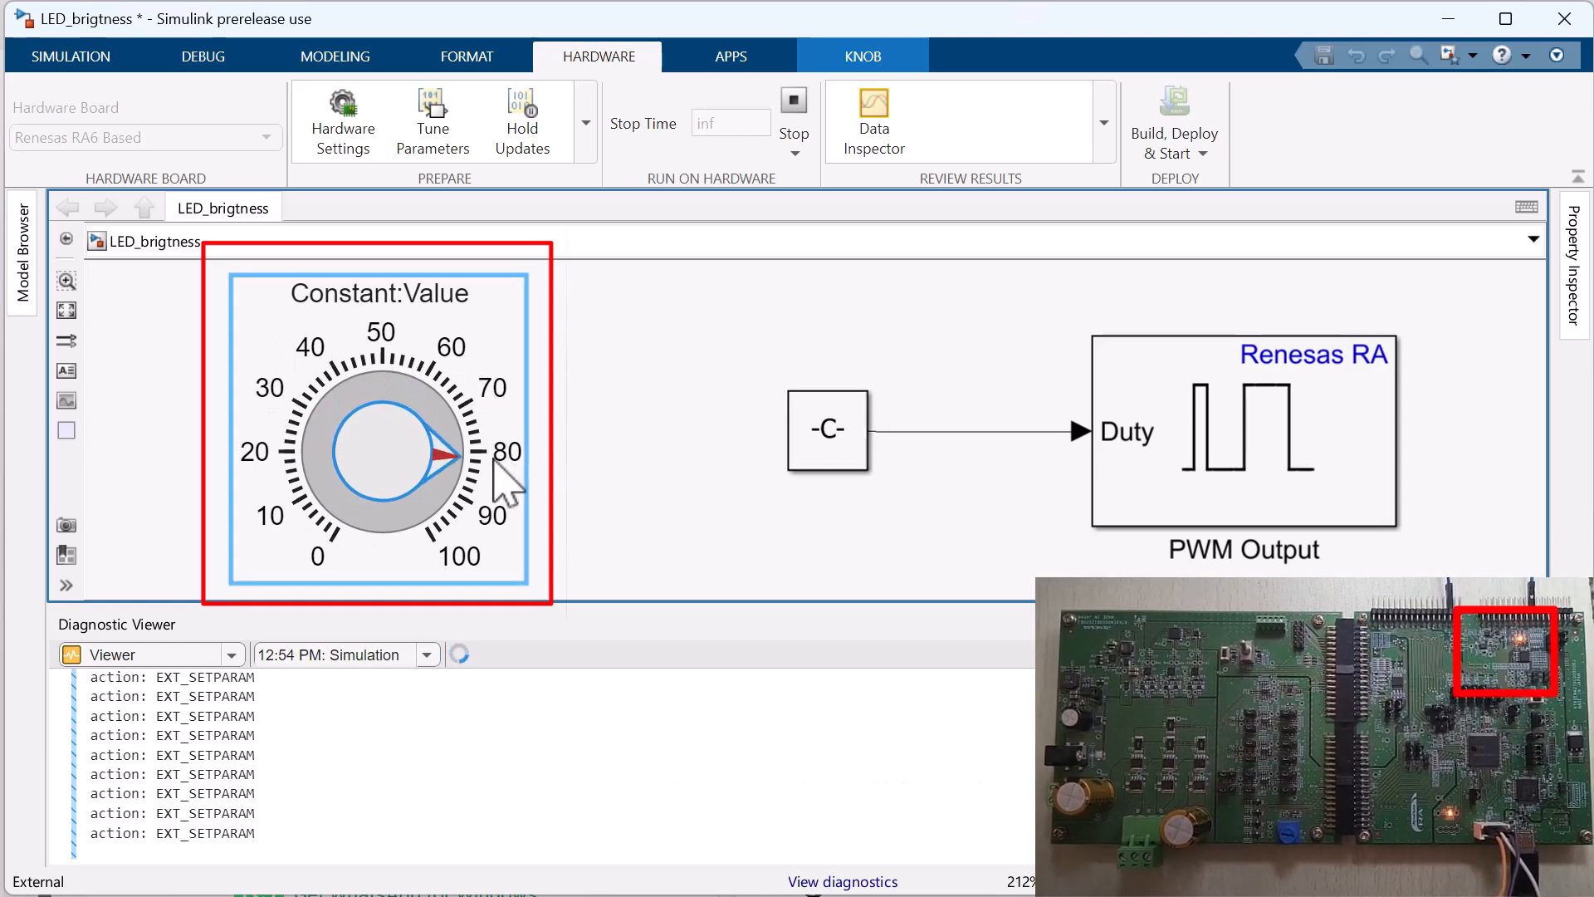